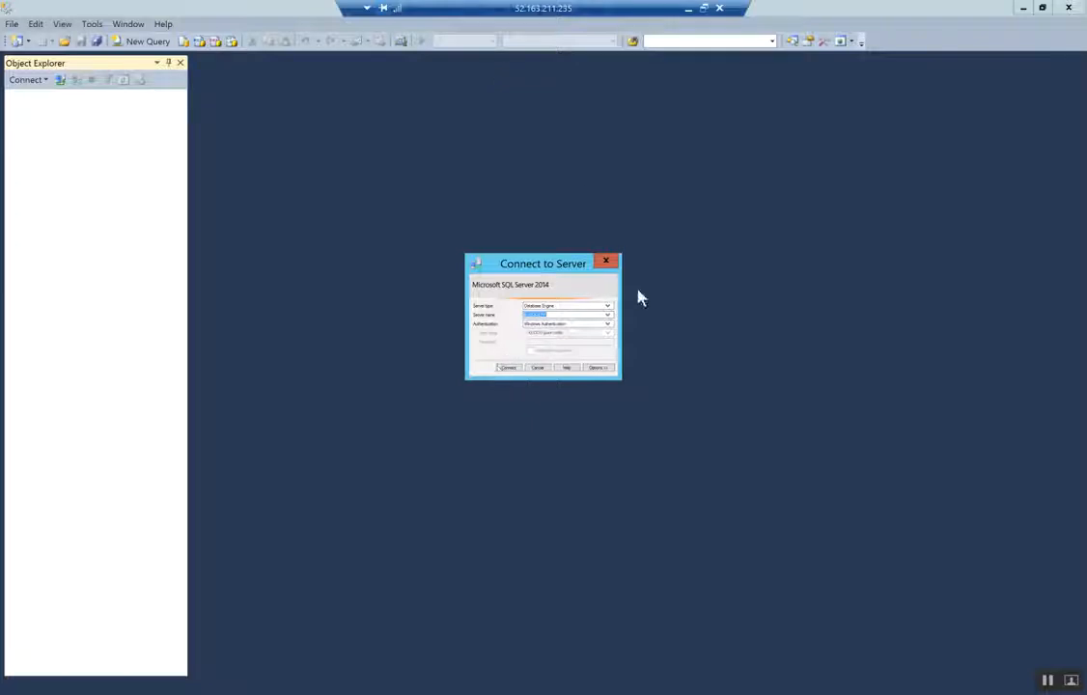
Connect to the SQL Server database engine with Windows Authentication and expand its databases to view the Dynamics AX ones
key(Return)
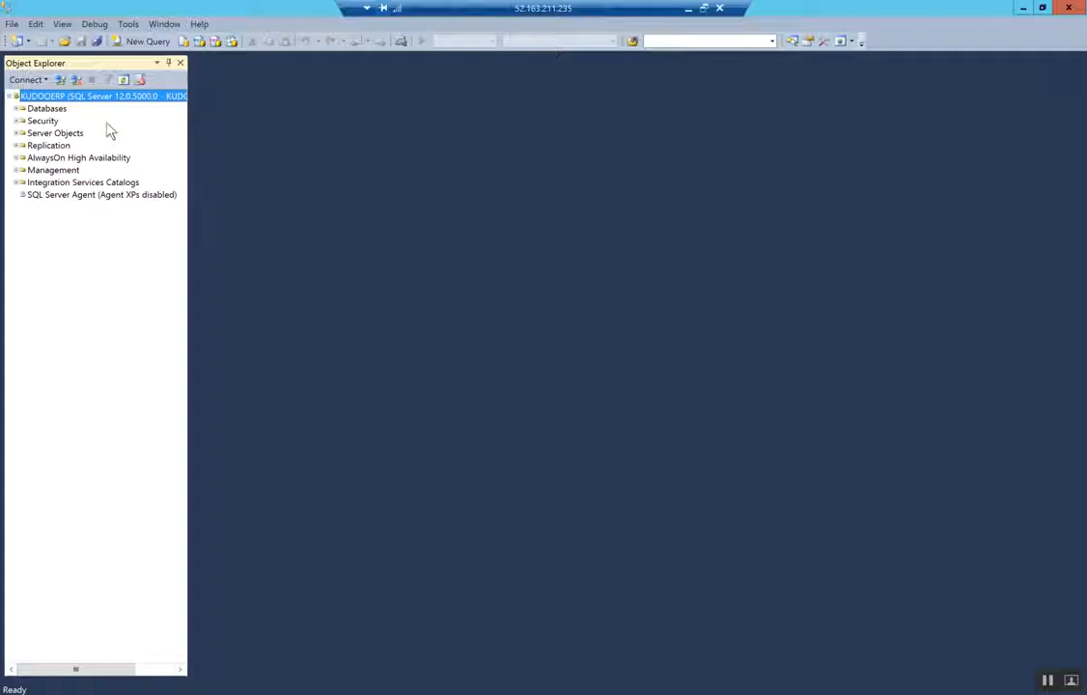
click(15, 109)
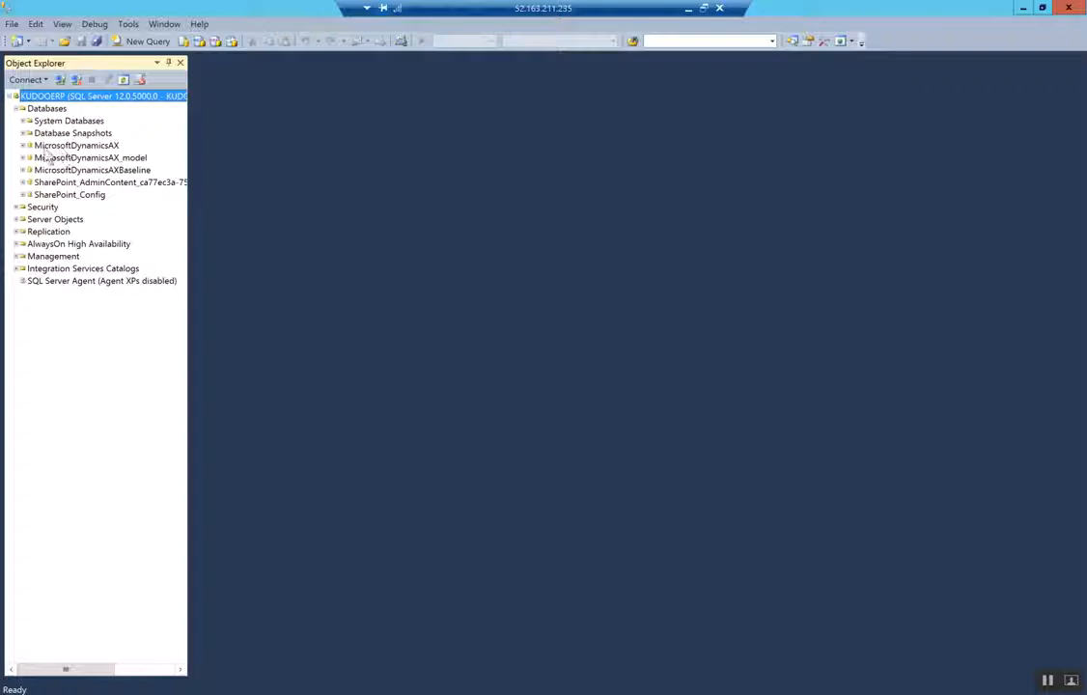
click(103, 146)
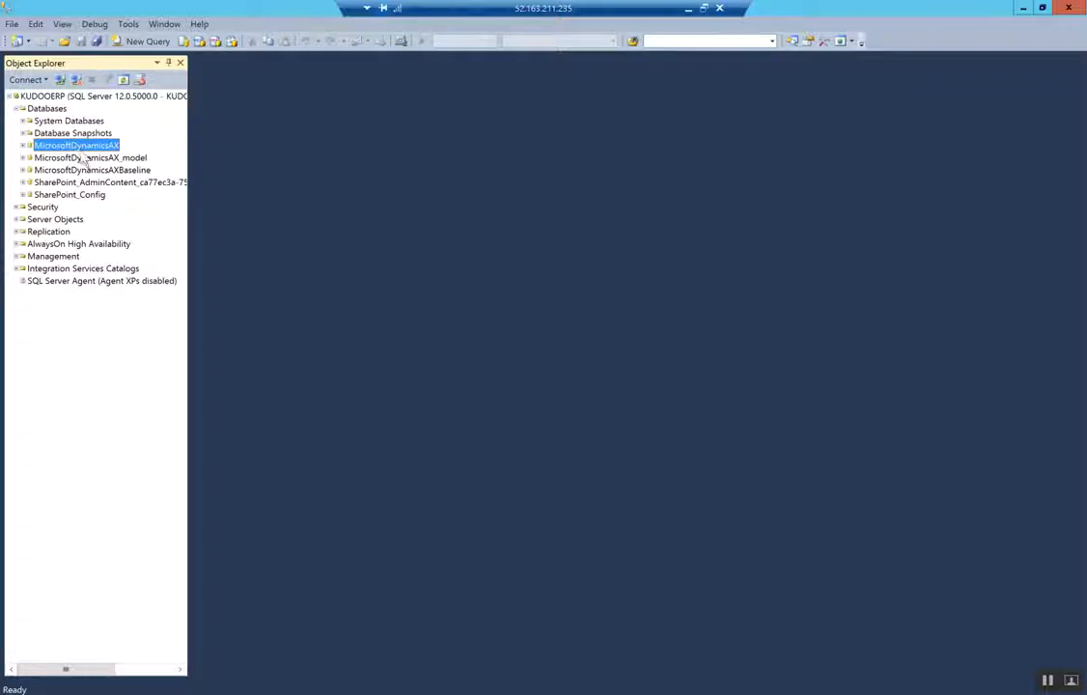
click(98, 169)
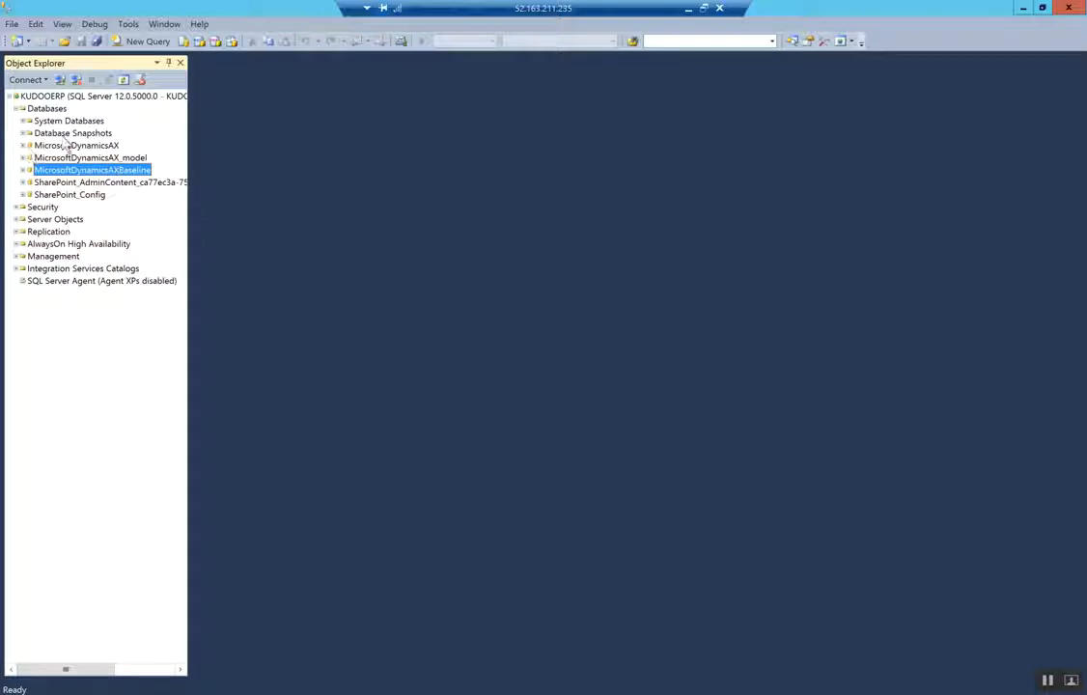
Check the tables of the MicrosoftDynamicsAX database, then collapse the database
click(24, 145)
click(30, 171)
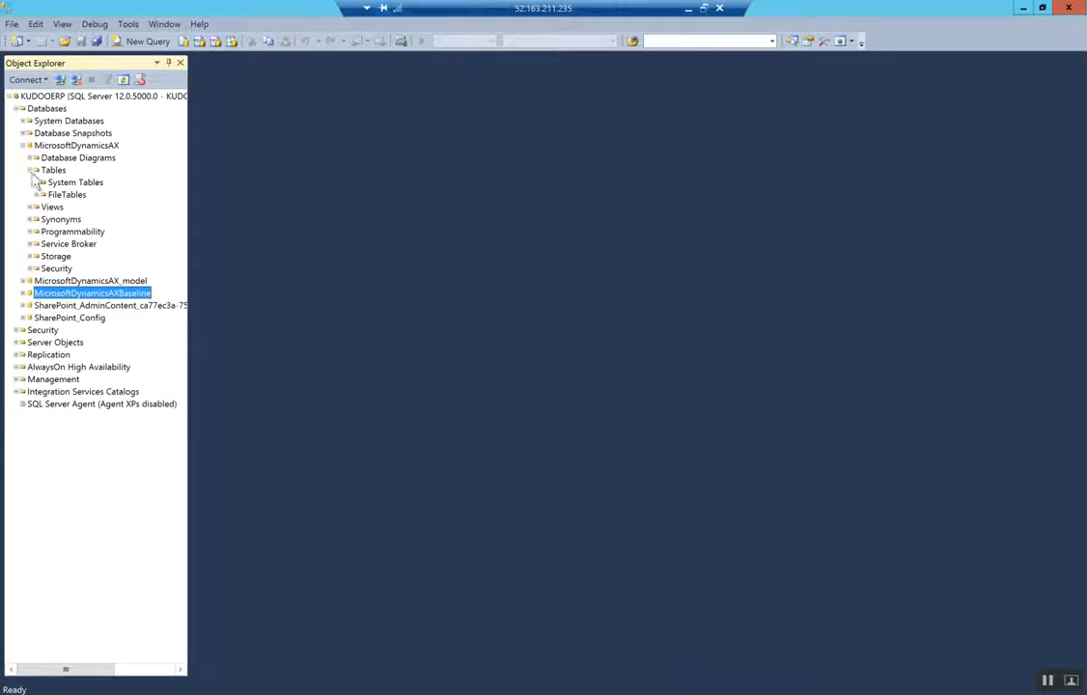
click(23, 146)
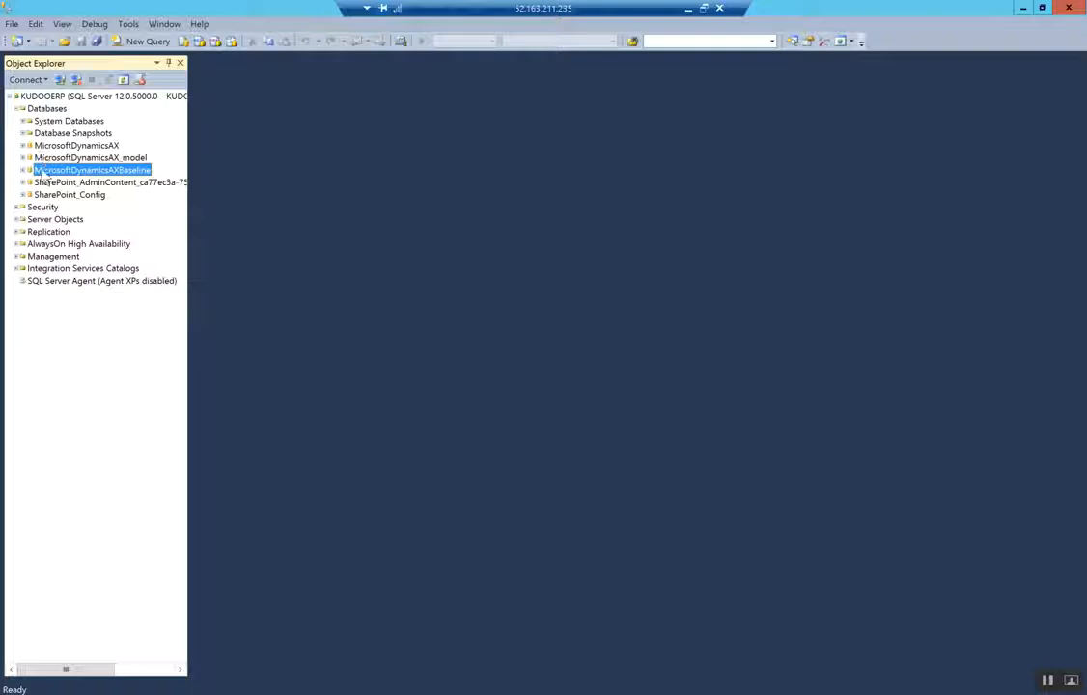
Examine the tables of the MicrosoftDynamicsAX_model database and close SQL Server Management Studio
click(24, 157)
click(32, 184)
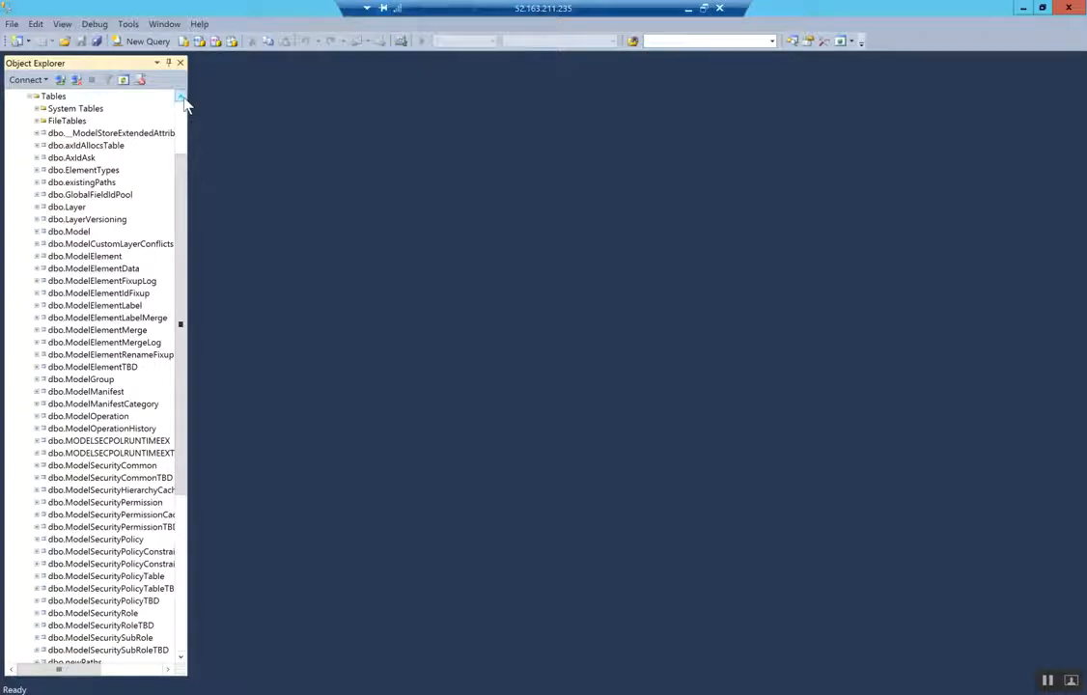
click(180, 98)
click(180, 99)
click(181, 99)
click(180, 98)
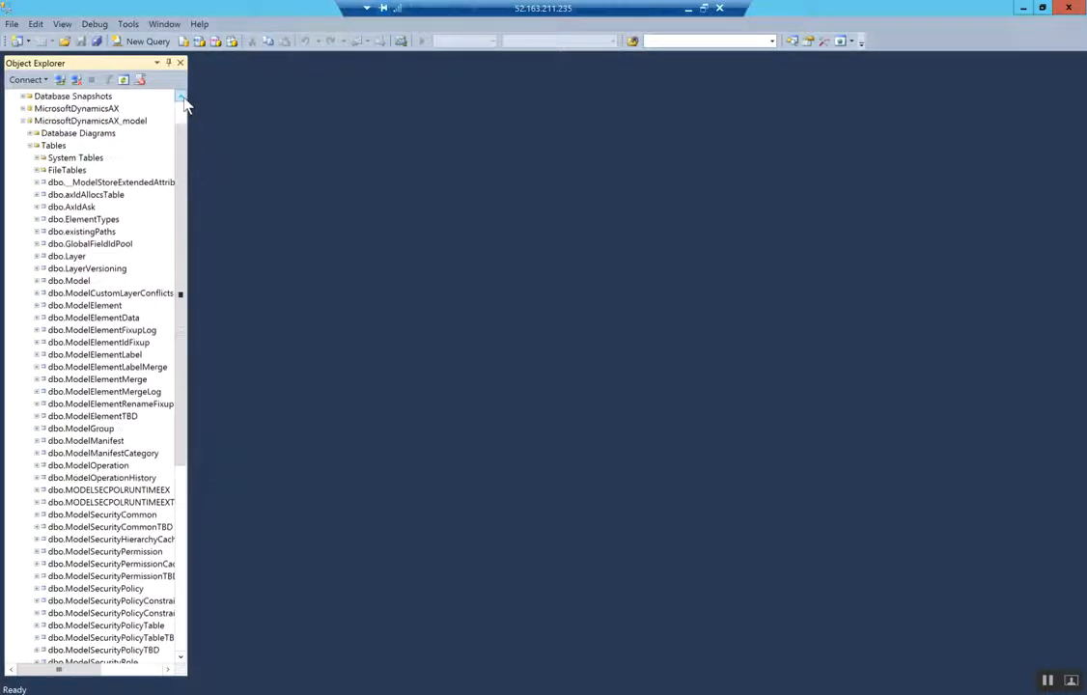
click(181, 98)
click(181, 98)
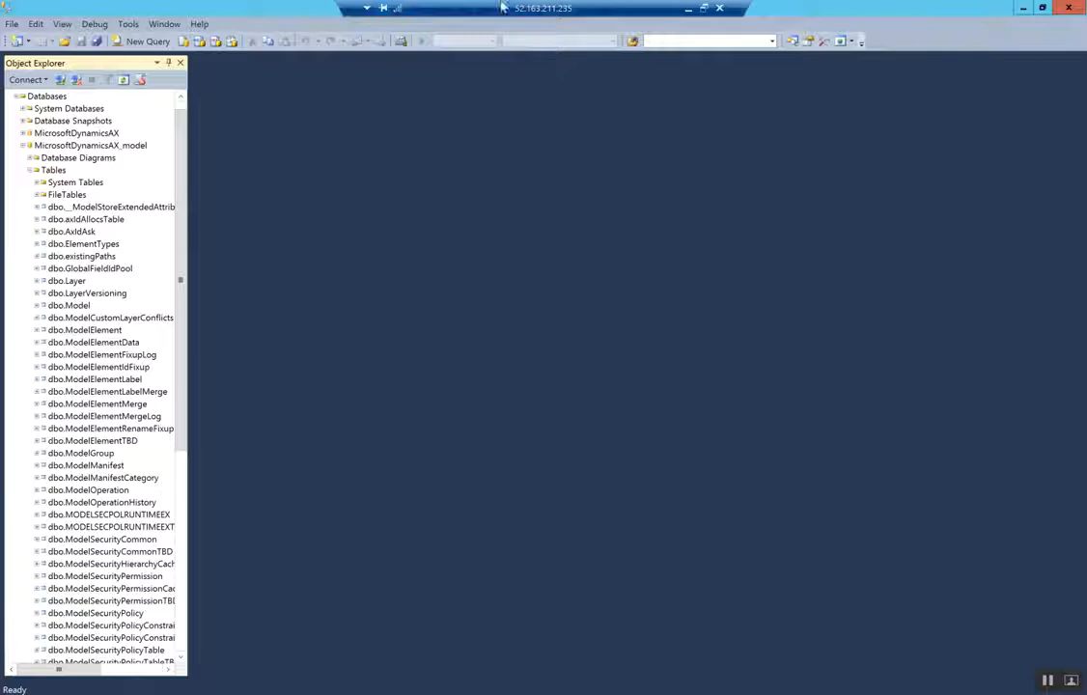
click(1072, 10)
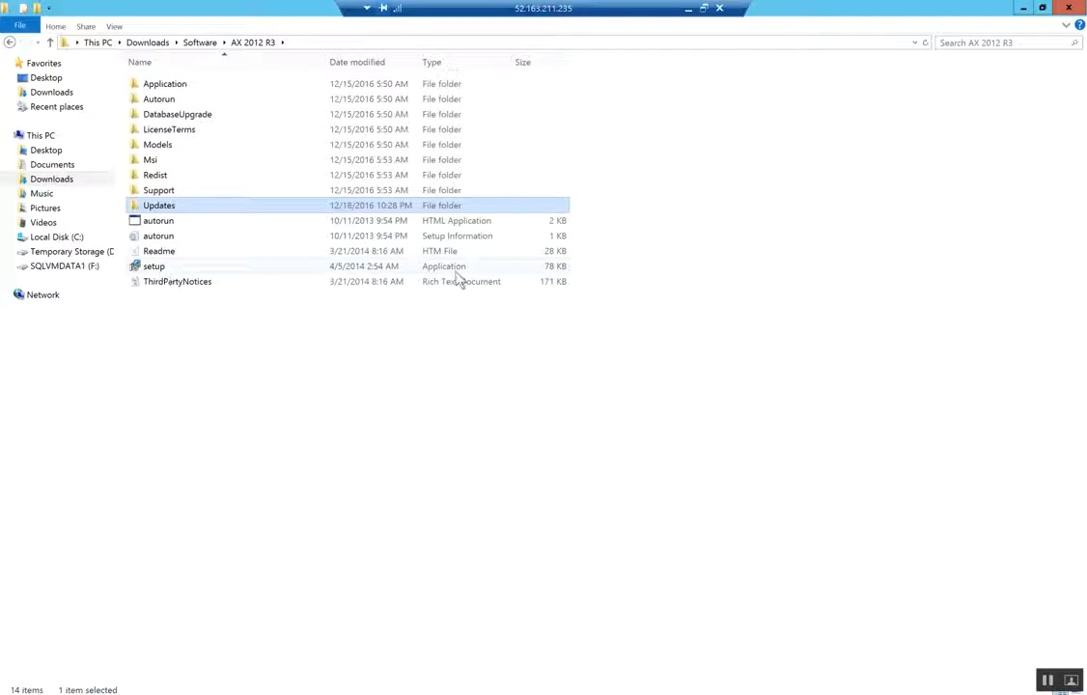
Run setup from the AX 2012 R3 folder and start installing Microsoft Dynamics AX components
click(558, 272)
double_click(558, 273)
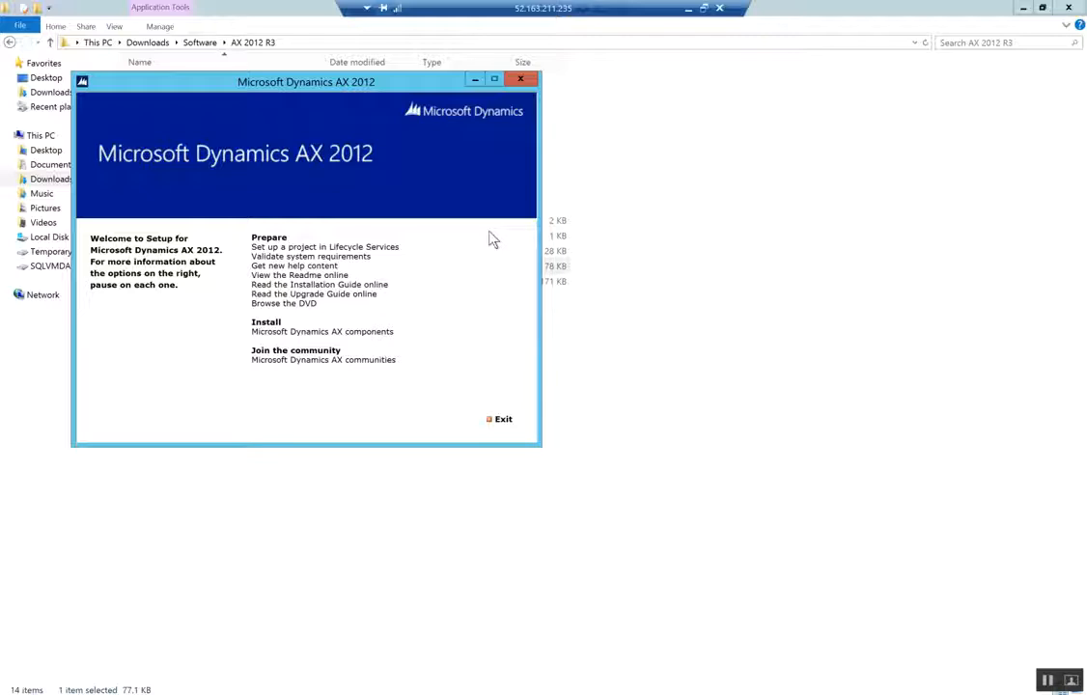
click(324, 333)
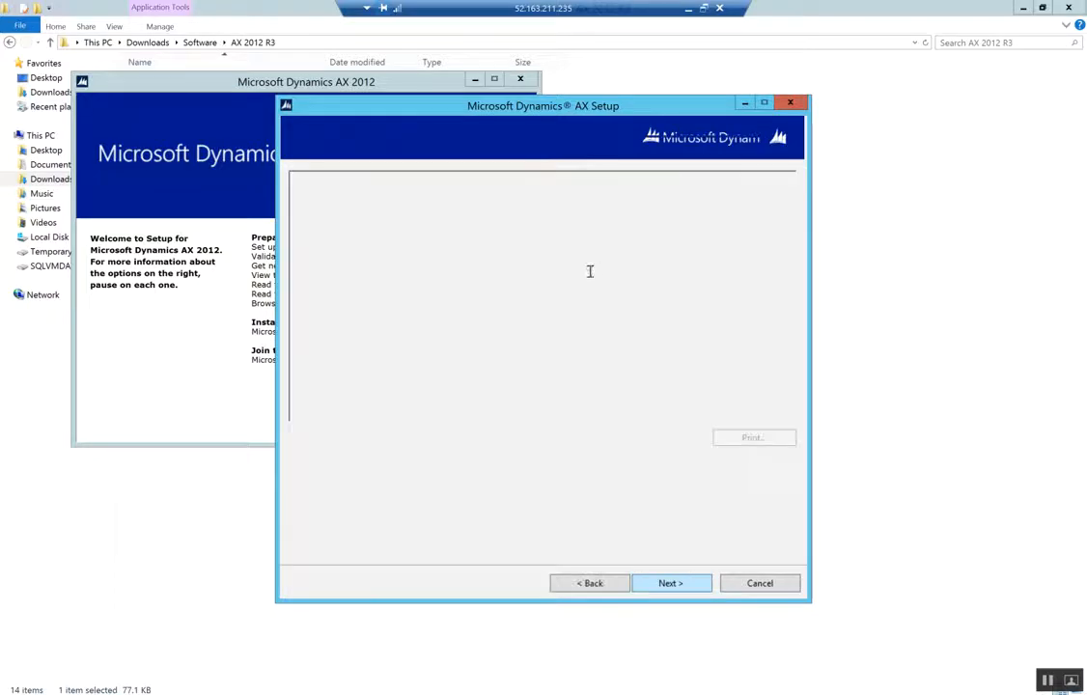
Accept the license terms and install the Setup Support Files with the detected hotfix
click(294, 441)
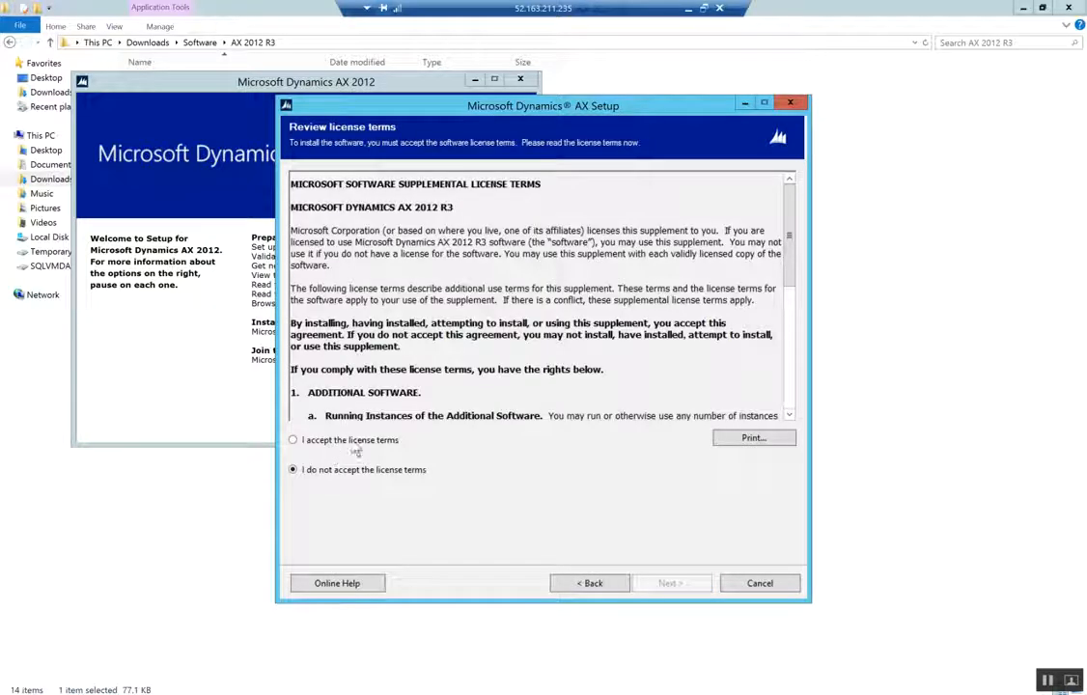
click(671, 583)
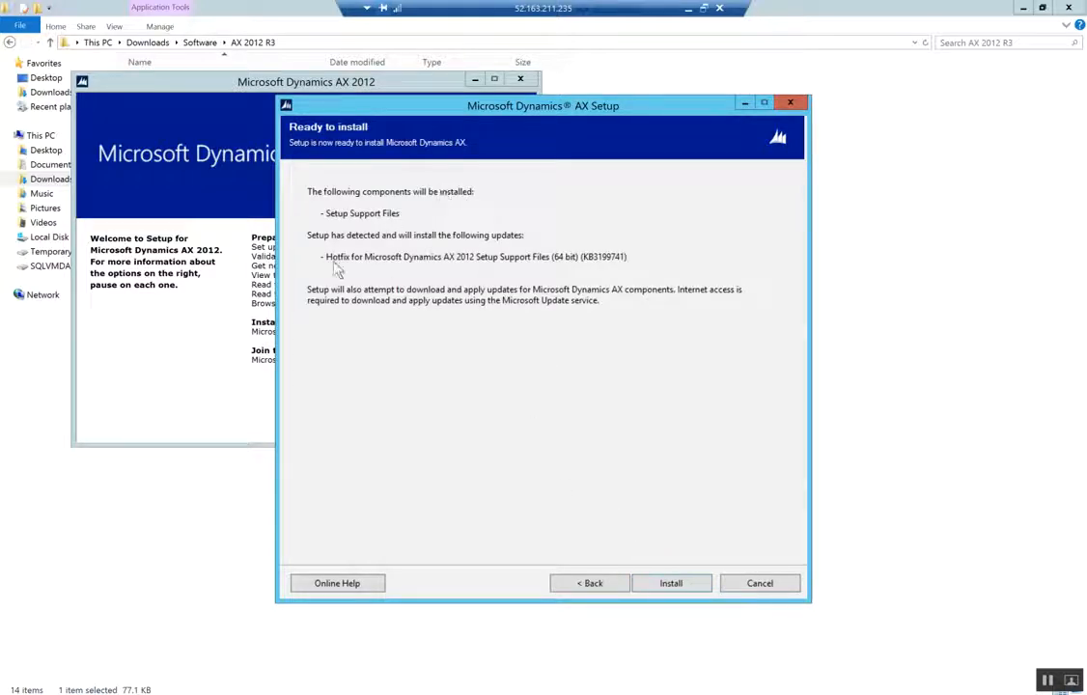
click(676, 586)
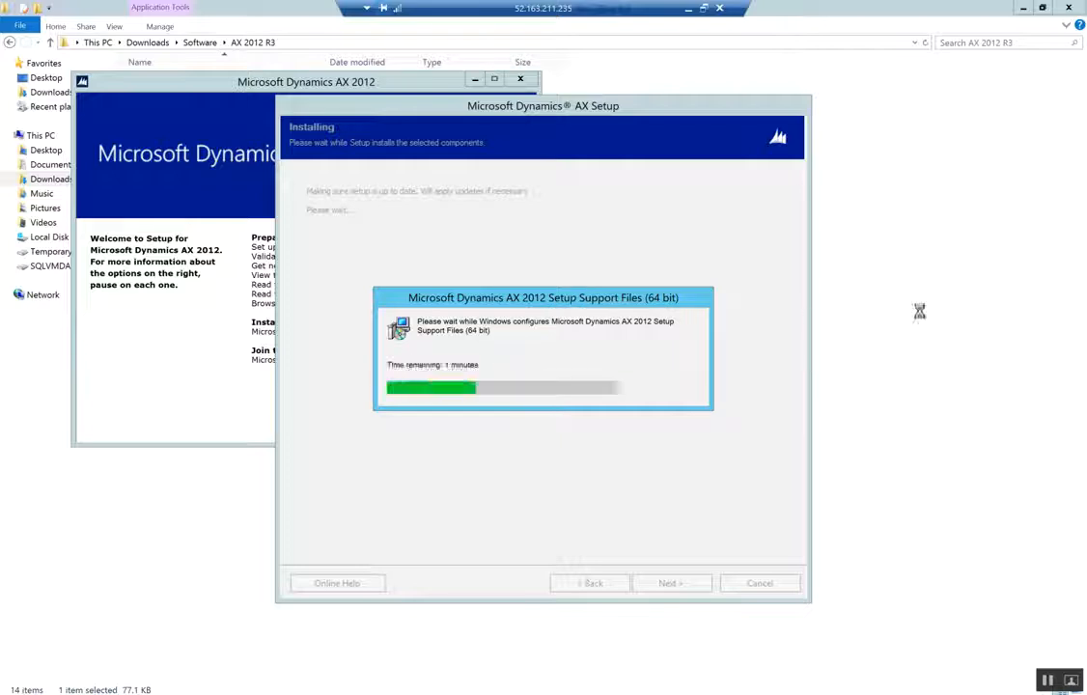
Look inside the Updates folder of the AX 2012 R3 installation files
click(916, 264)
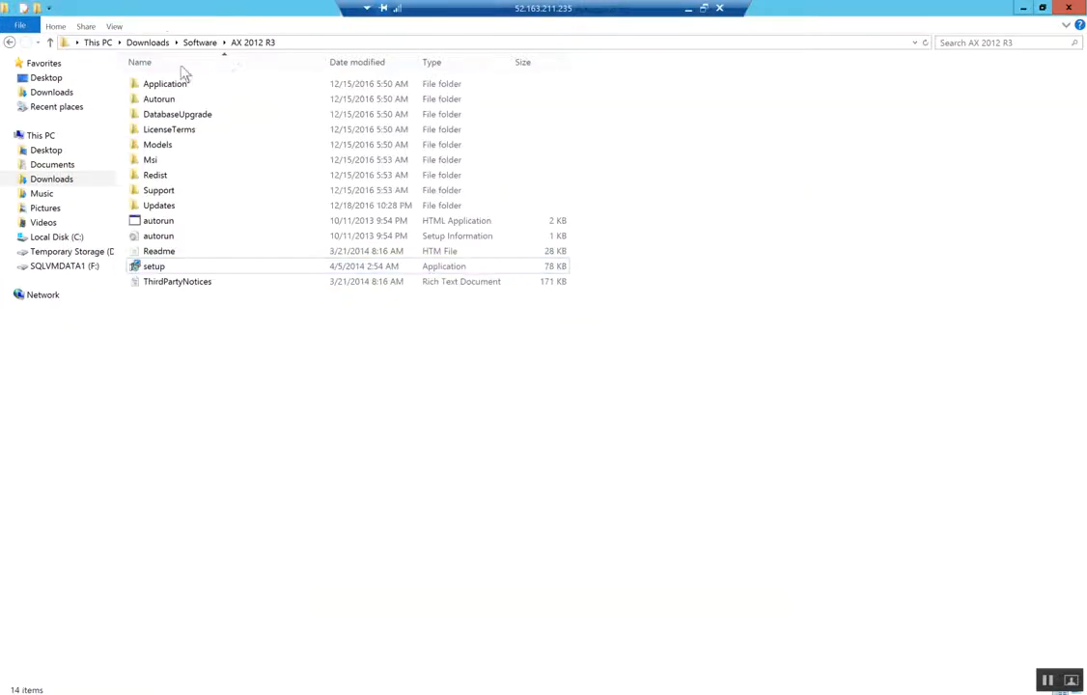
double_click(174, 207)
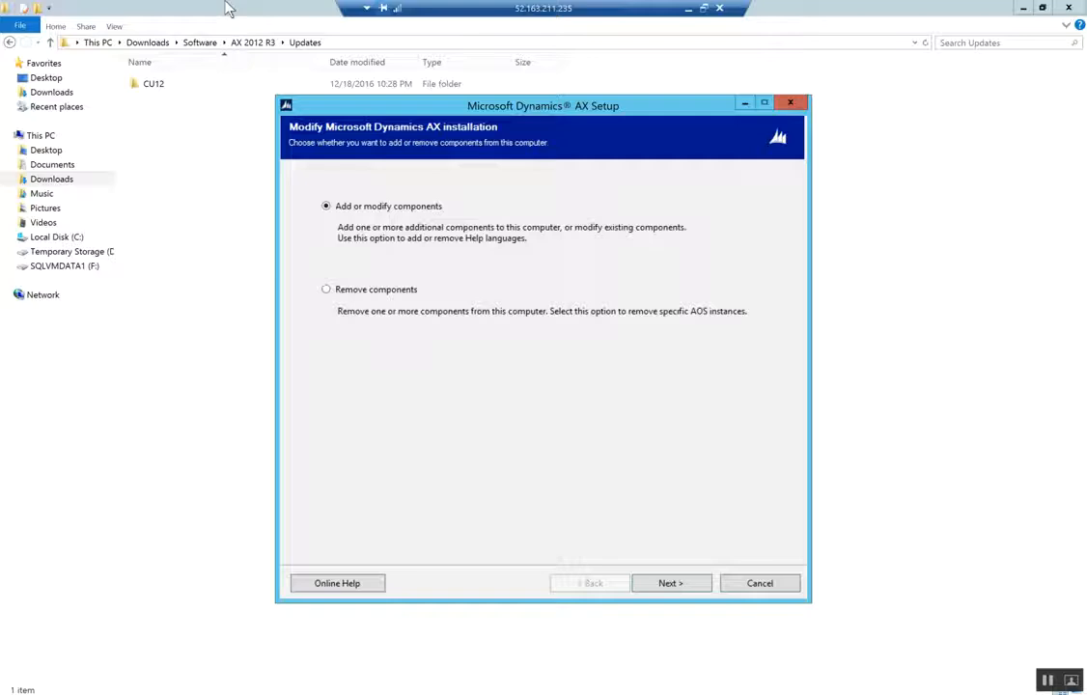
Choose to add components, select Application Object Server (AOS) and Client, and proceed to prerequisite validation
click(681, 585)
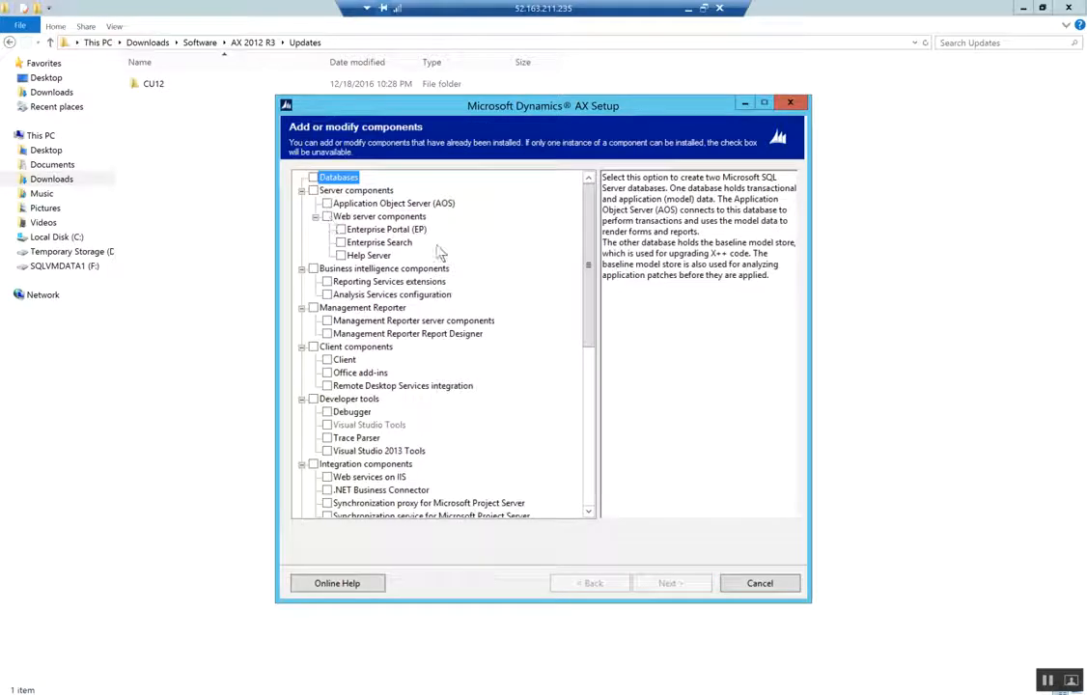
click(327, 204)
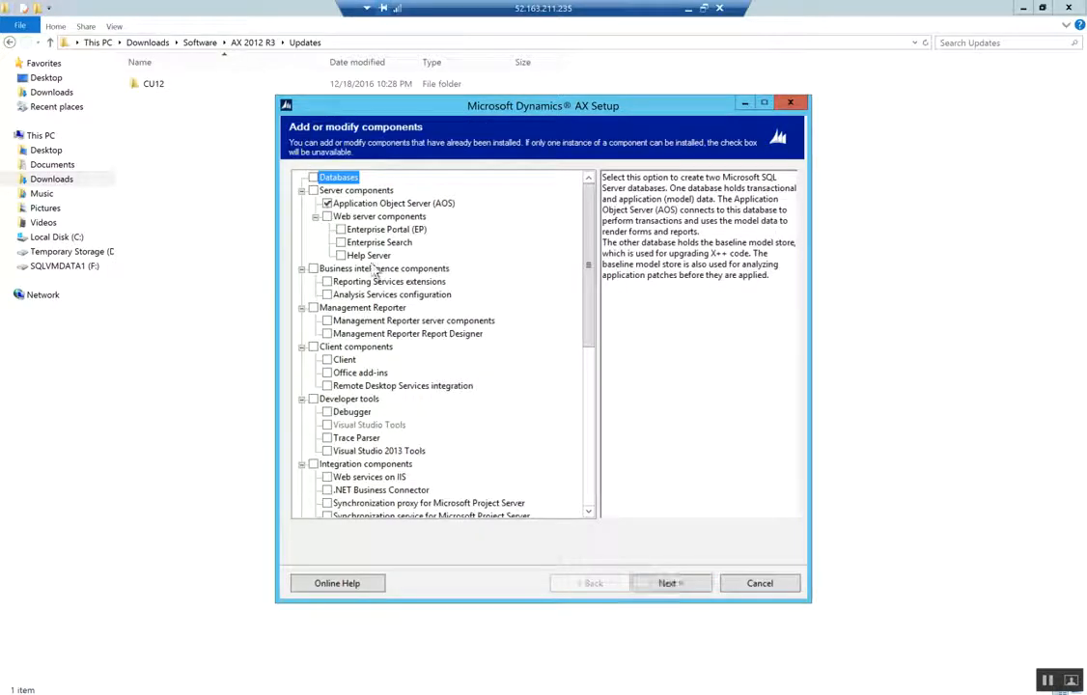
click(339, 360)
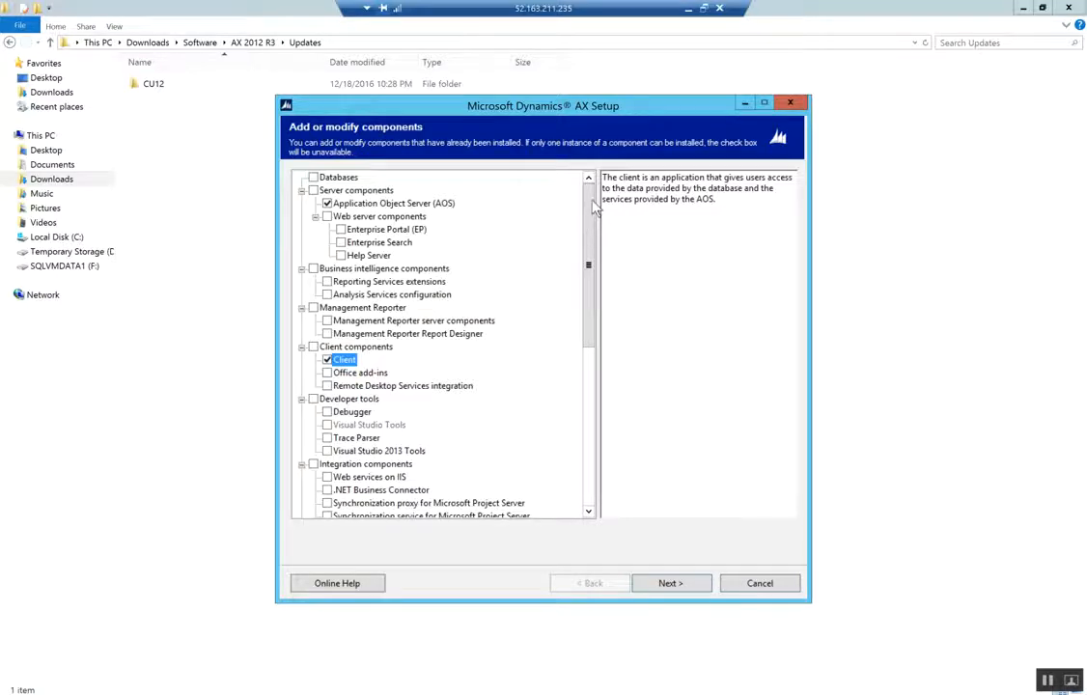
scroll(595, 211, down, 5)
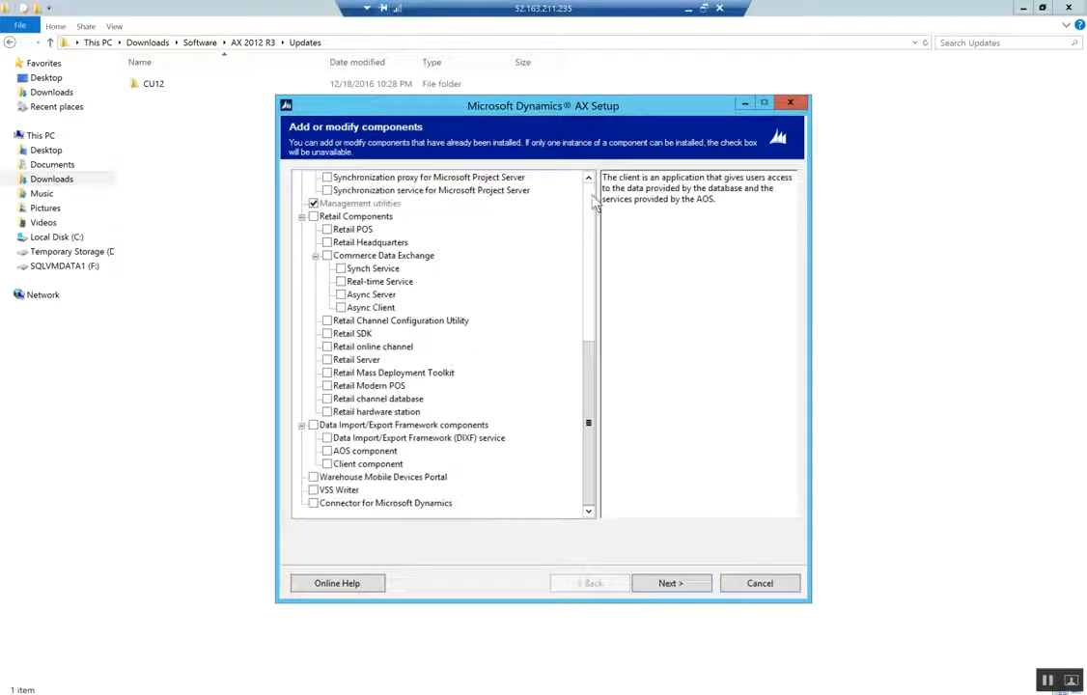
scroll(596, 202, up, 5)
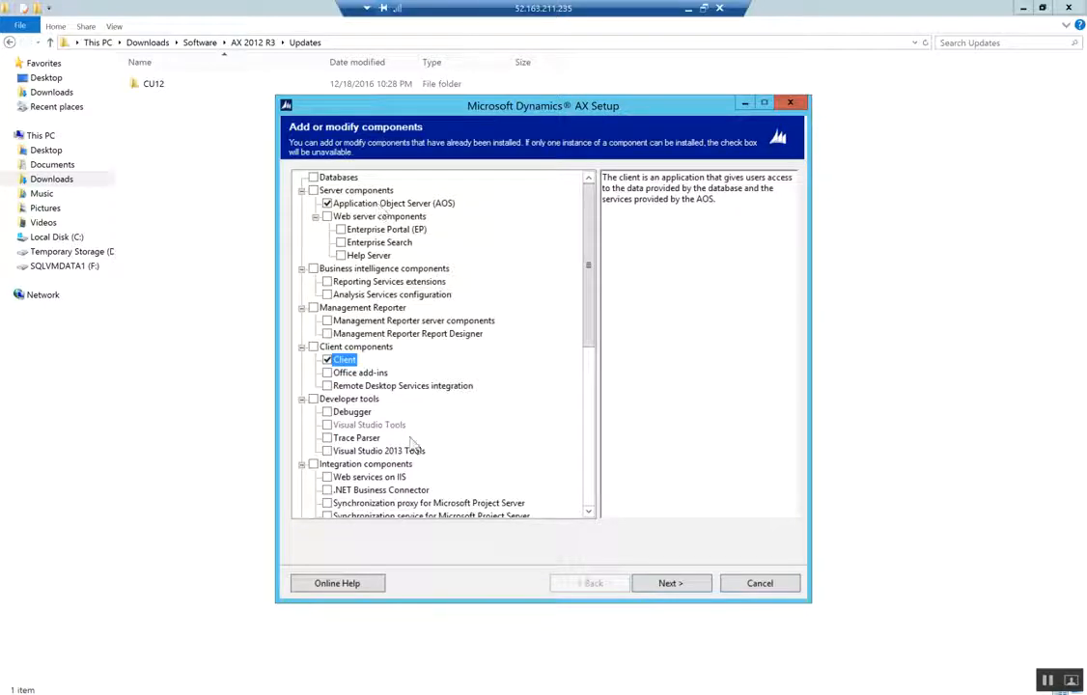
click(659, 586)
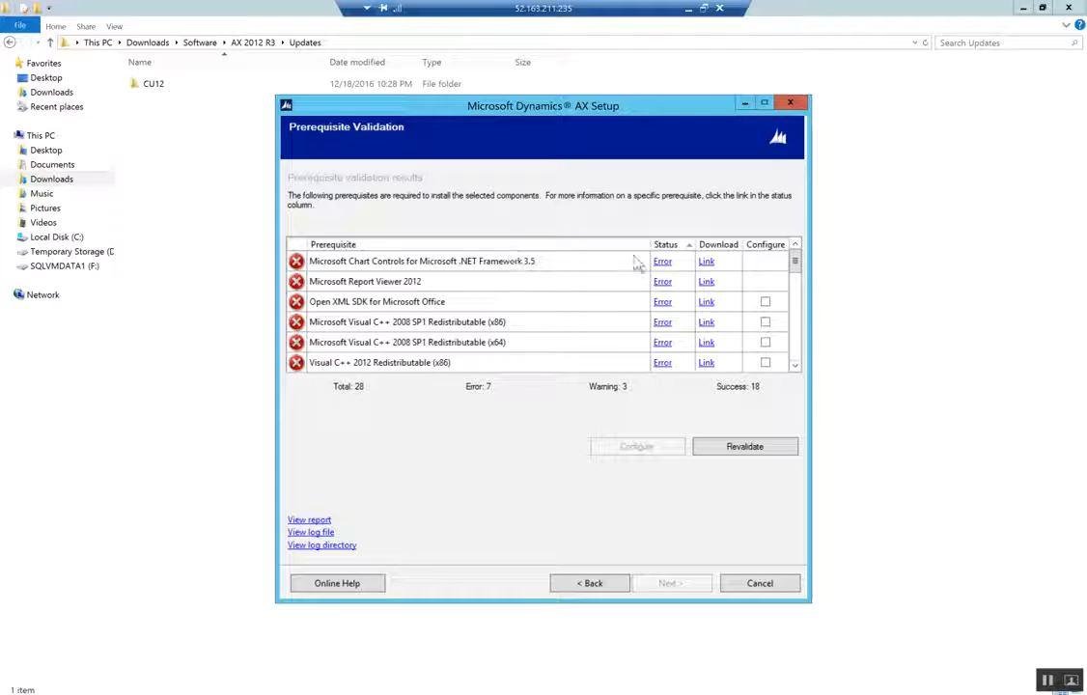
Mark the Open XML SDK and the x86 and x64 Visual C++ 2008 SP1 and 2012 redistributables for configuration
click(797, 367)
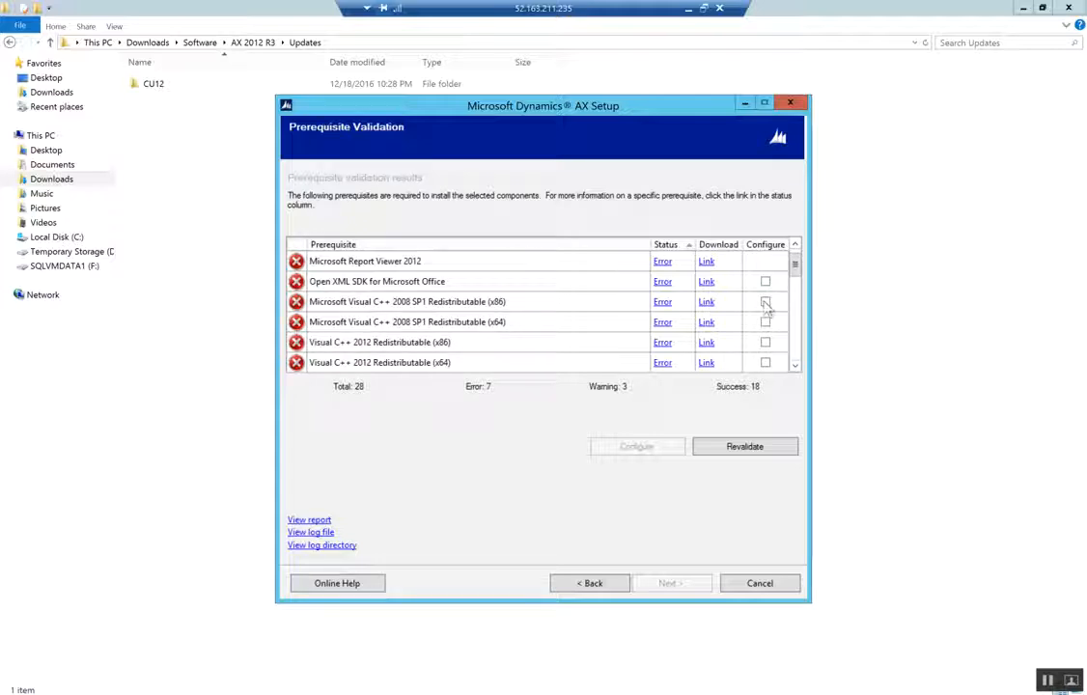
click(765, 281)
click(765, 301)
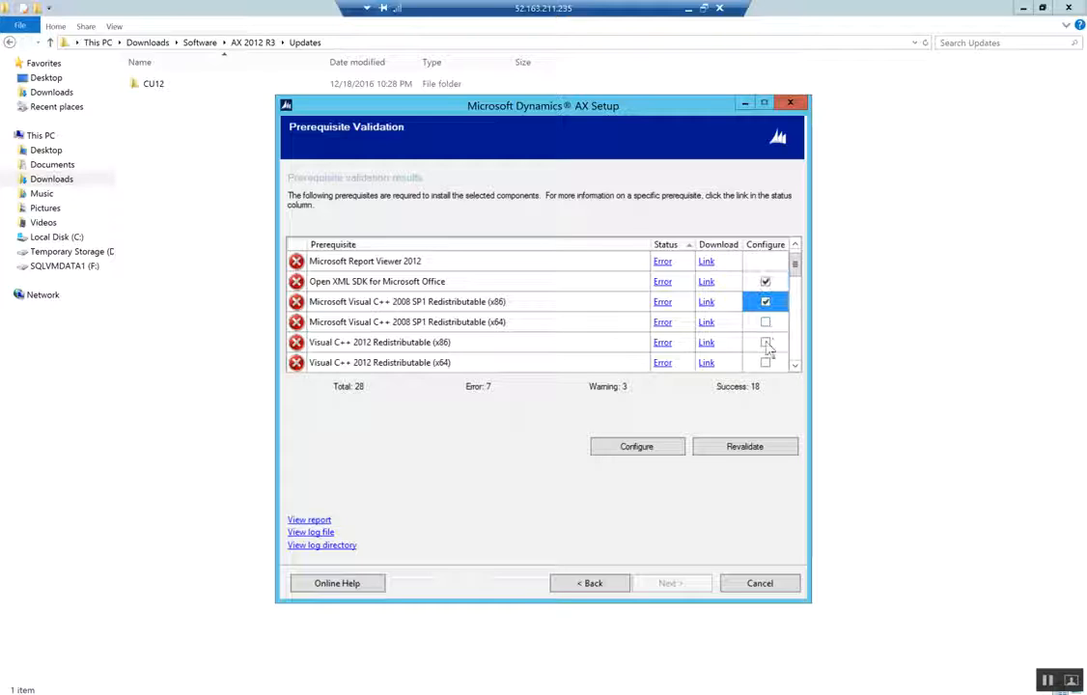
click(764, 321)
click(764, 341)
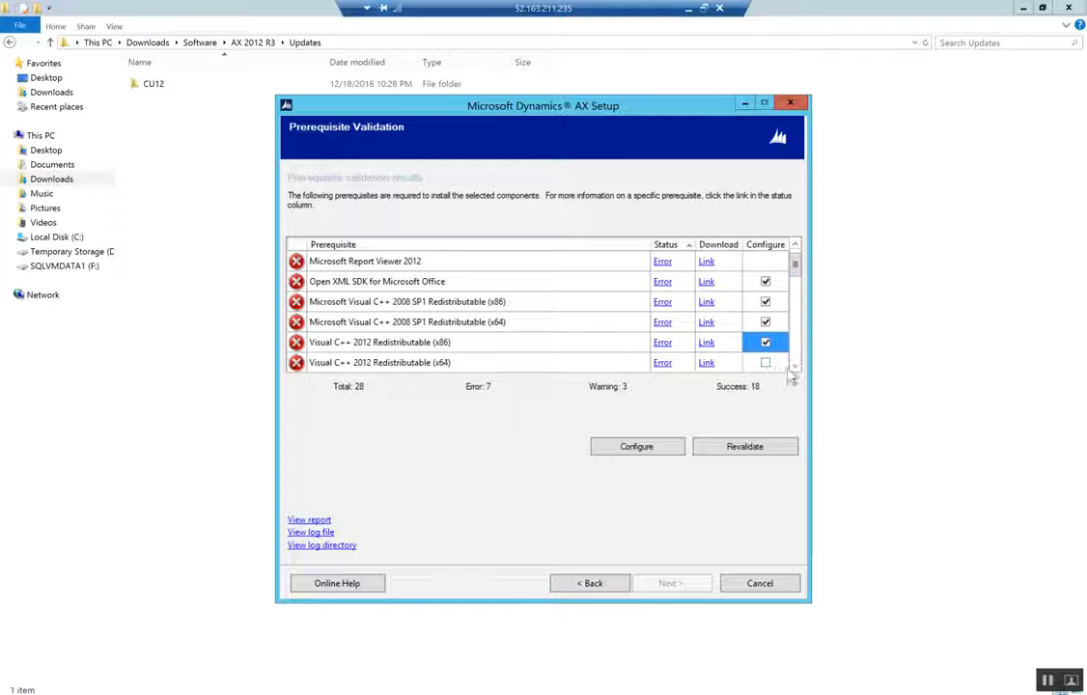
click(764, 363)
click(795, 366)
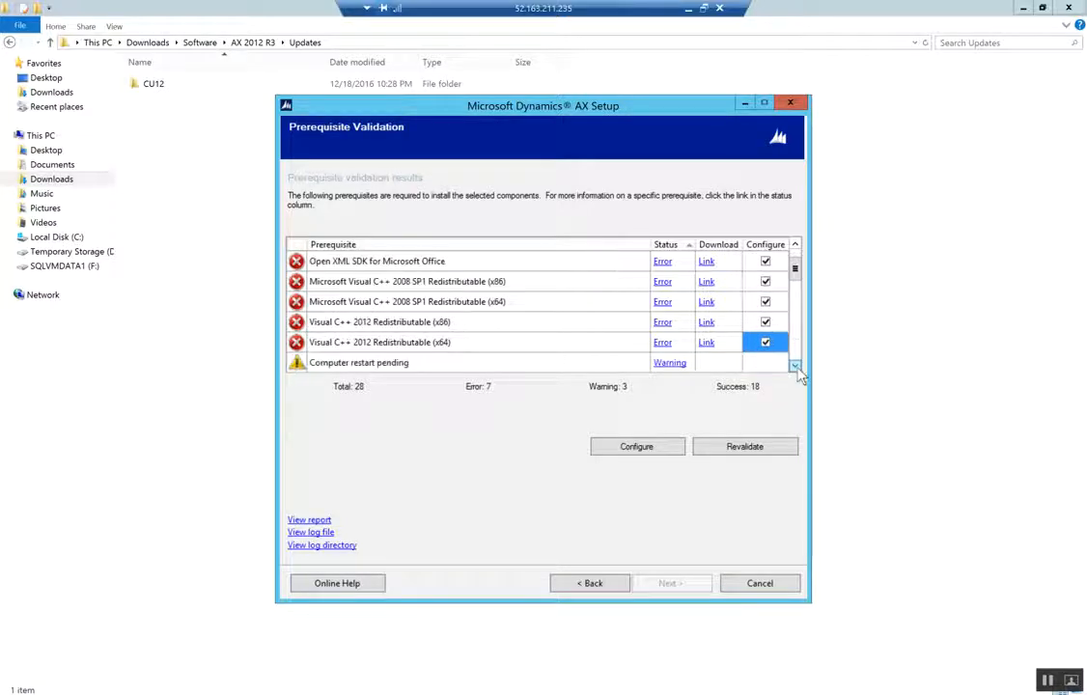
Run the automatic configuration of the marked prerequisites and return to the validation results
click(645, 448)
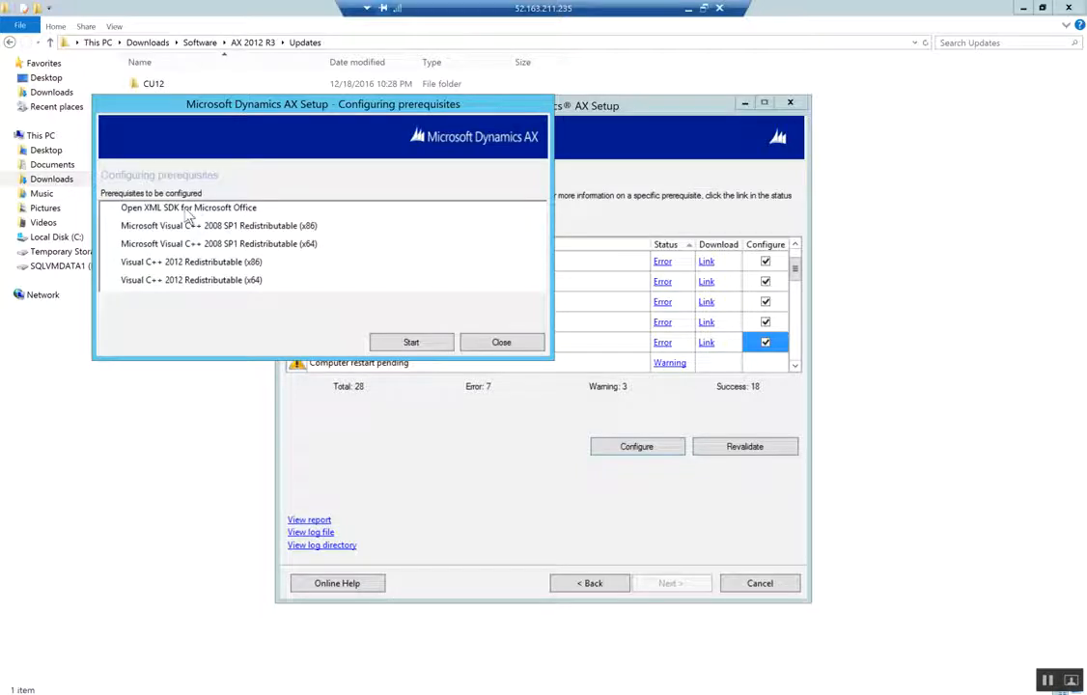
click(400, 341)
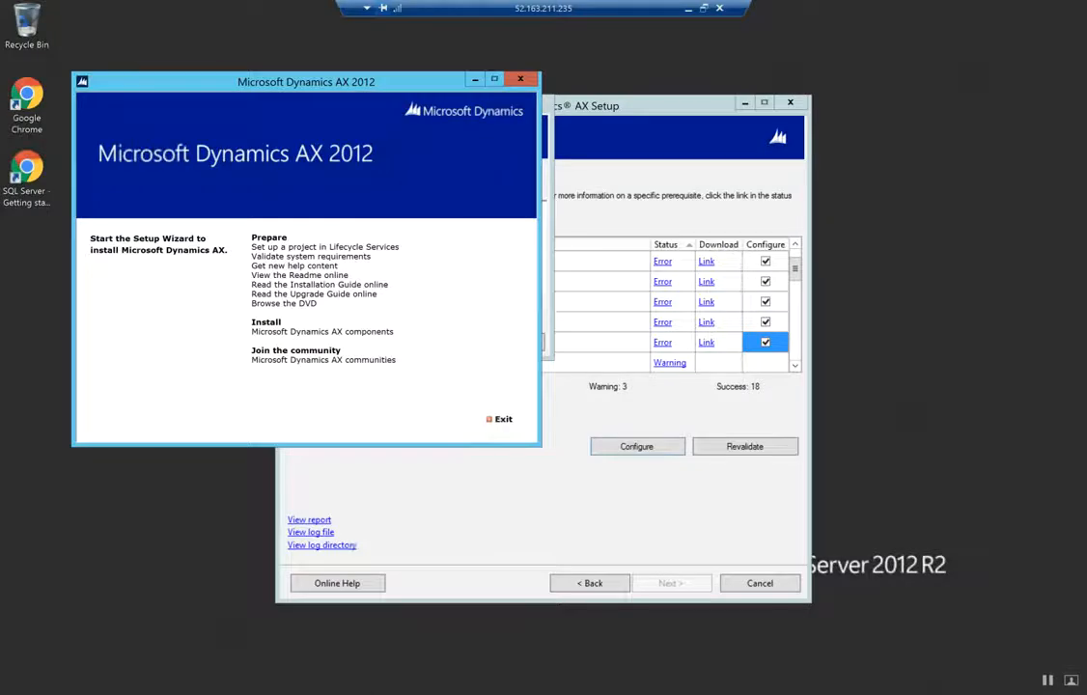
click(378, 637)
mouse_move(425, 687)
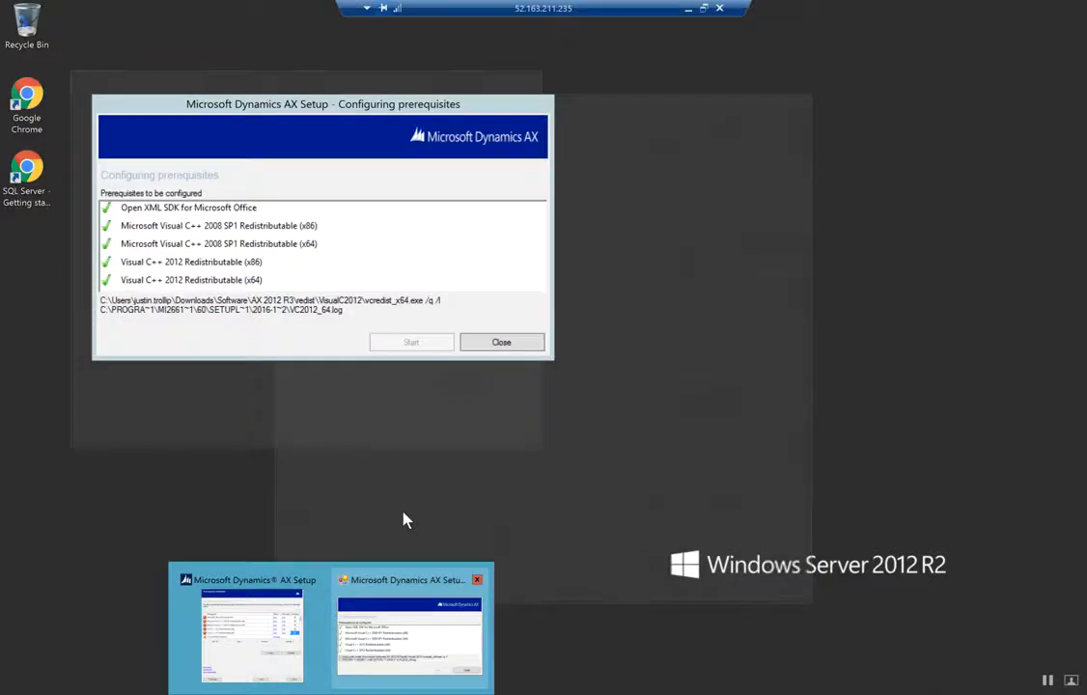
click(480, 664)
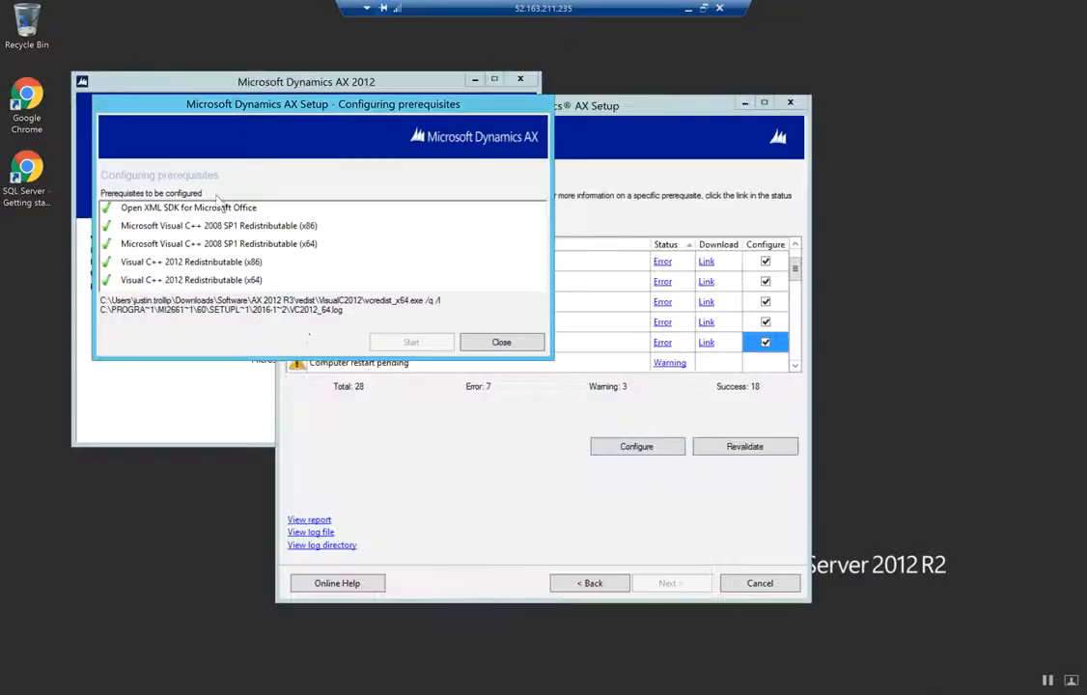
click(497, 344)
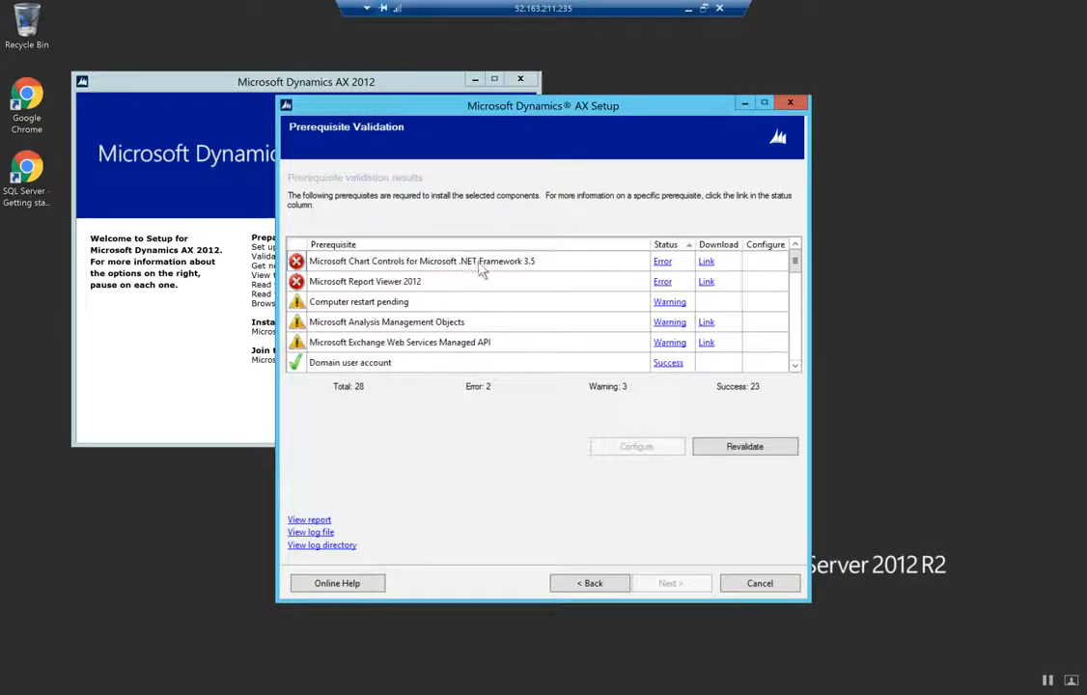
Download MSChart.exe for the Microsoft Chart Controls prerequisite from the Microsoft Download Center and launch its installer
click(706, 262)
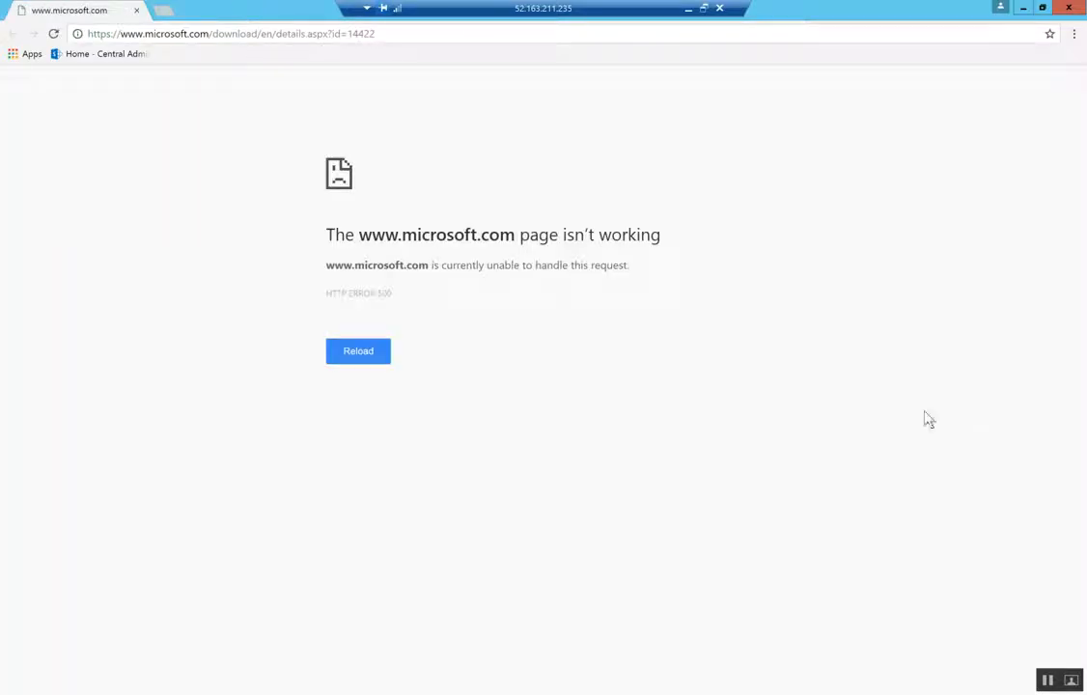
click(359, 360)
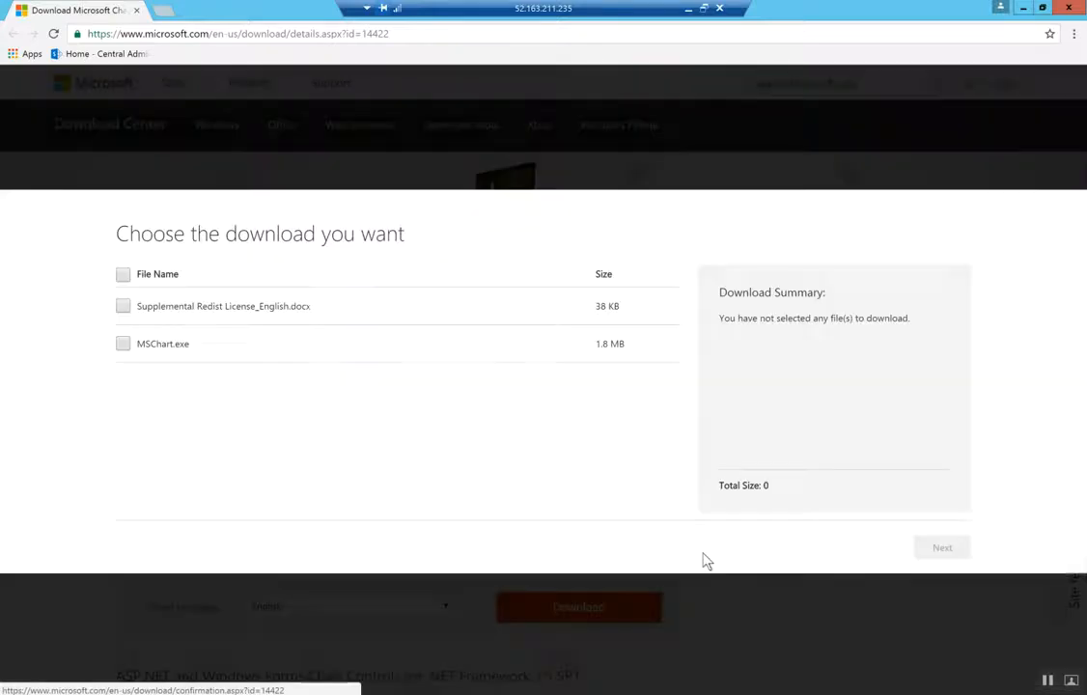
click(122, 345)
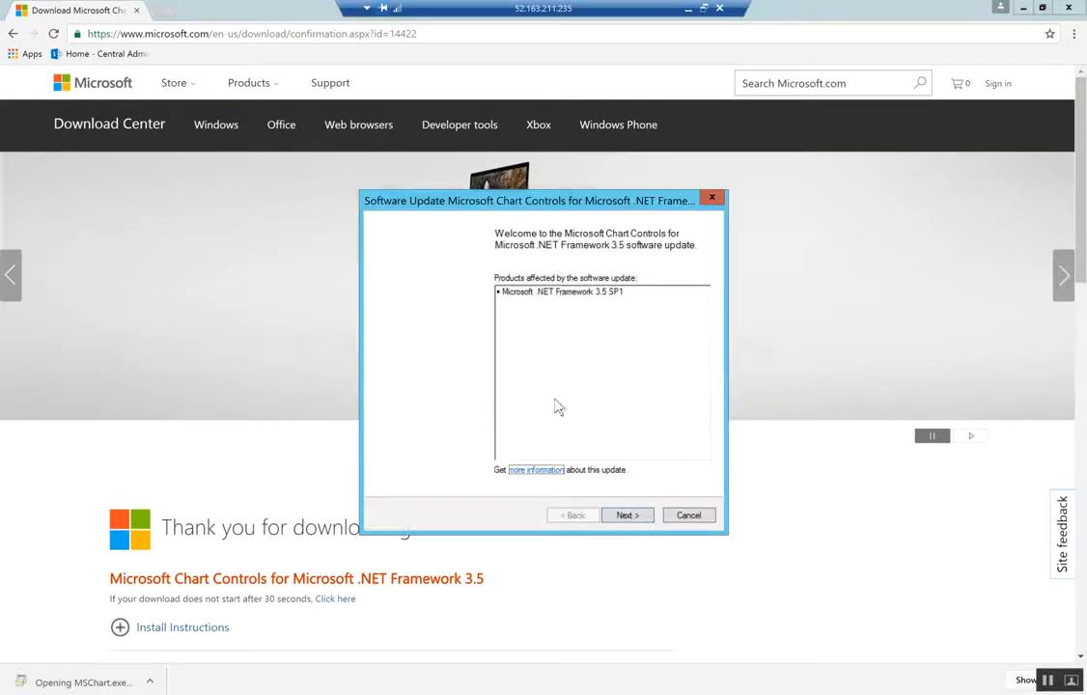
Accept the license terms and install the Microsoft Chart Controls for .NET Framework 3.5 update
click(626, 515)
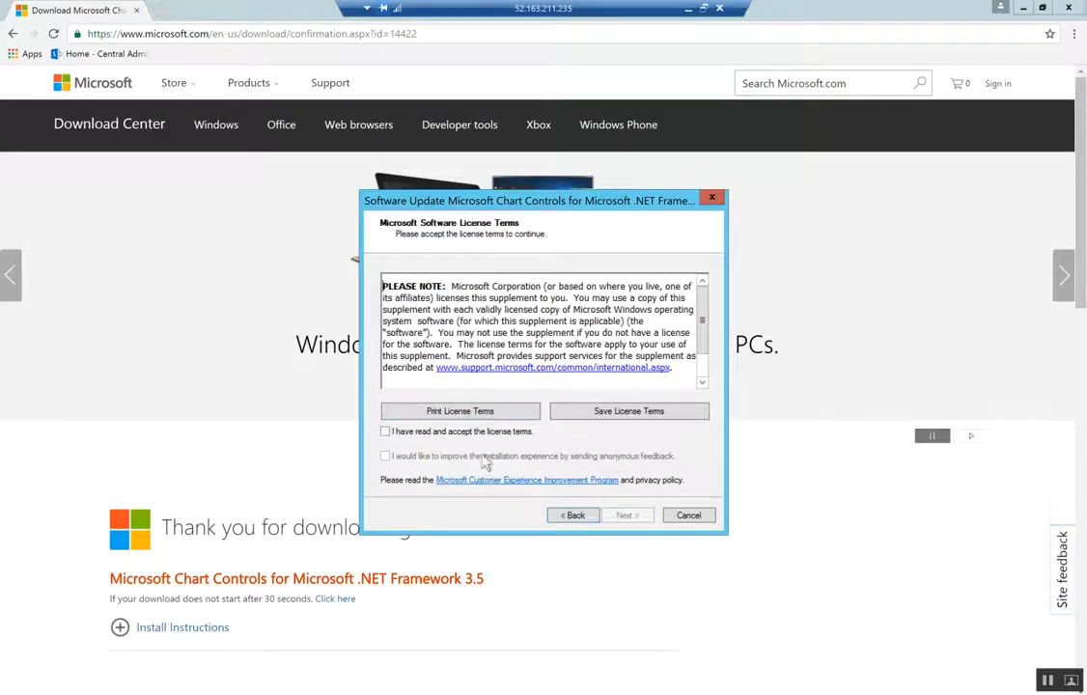
click(386, 432)
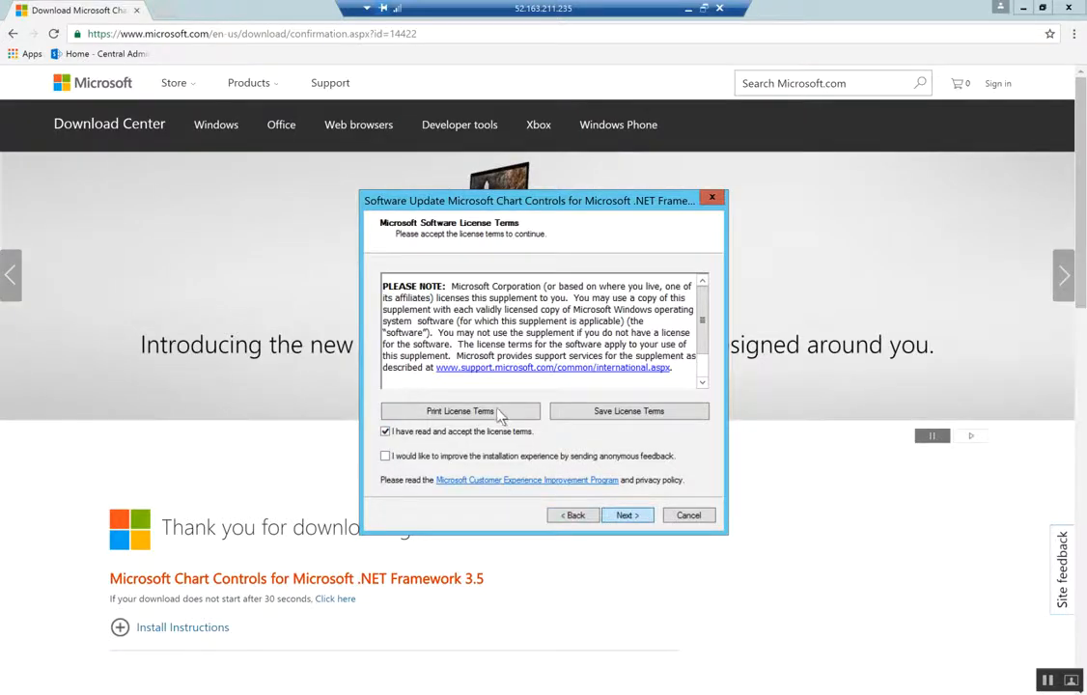
click(628, 516)
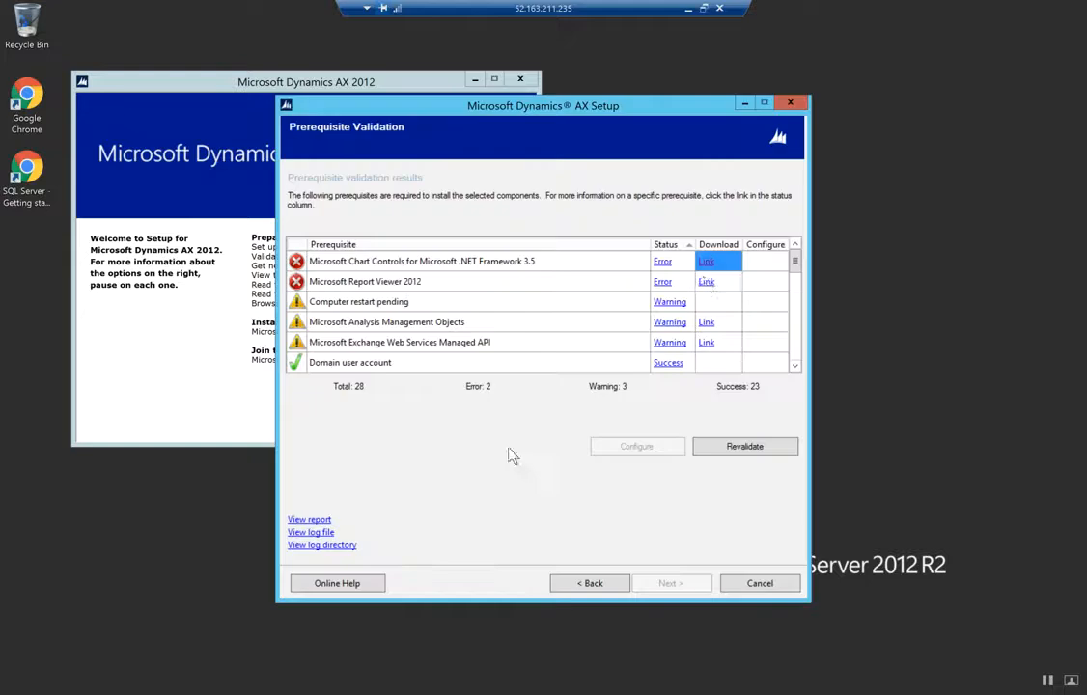
Download the English Microsoft Report Viewer 2012 Runtime through the prerequisite's download link and launch its installer
click(707, 282)
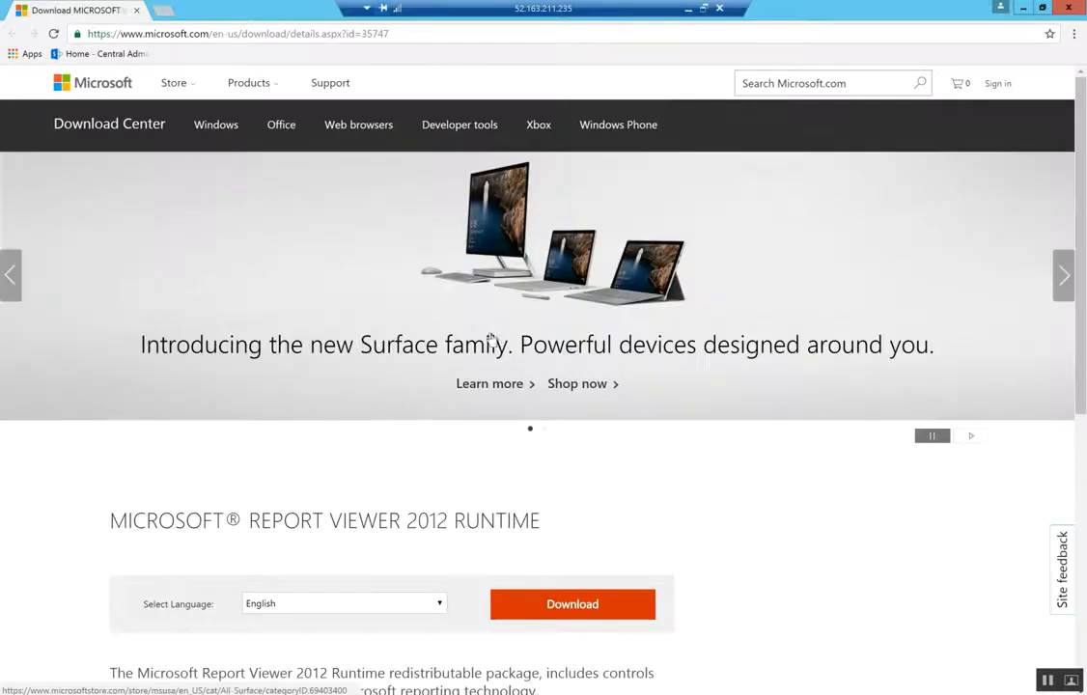
scroll(594, 623, down, 1)
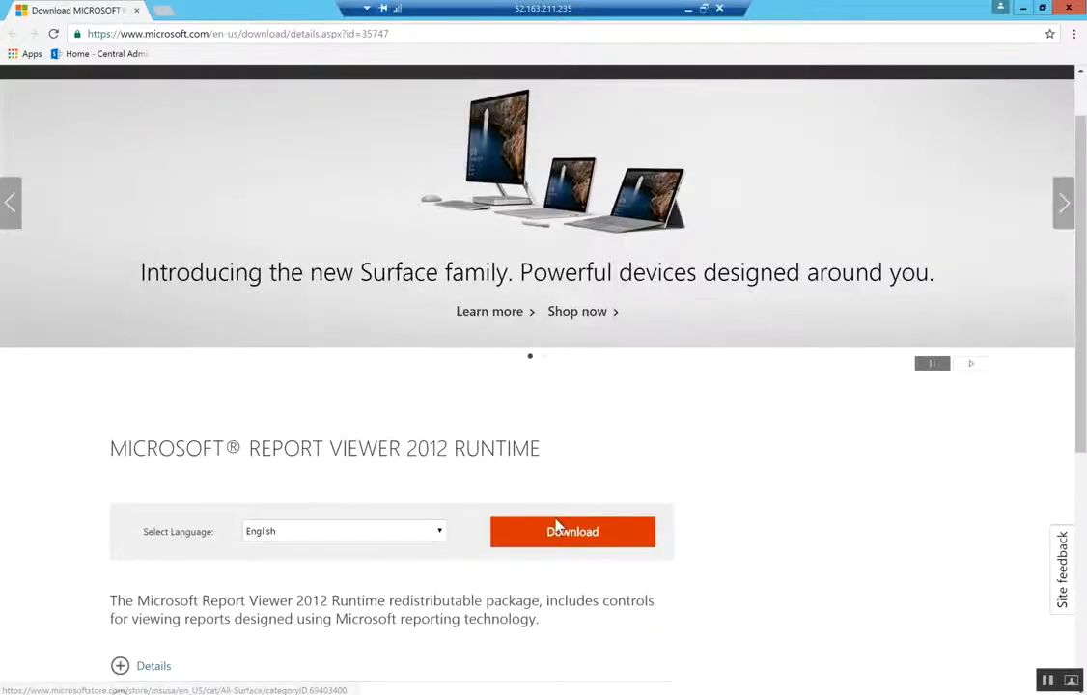
click(789, 417)
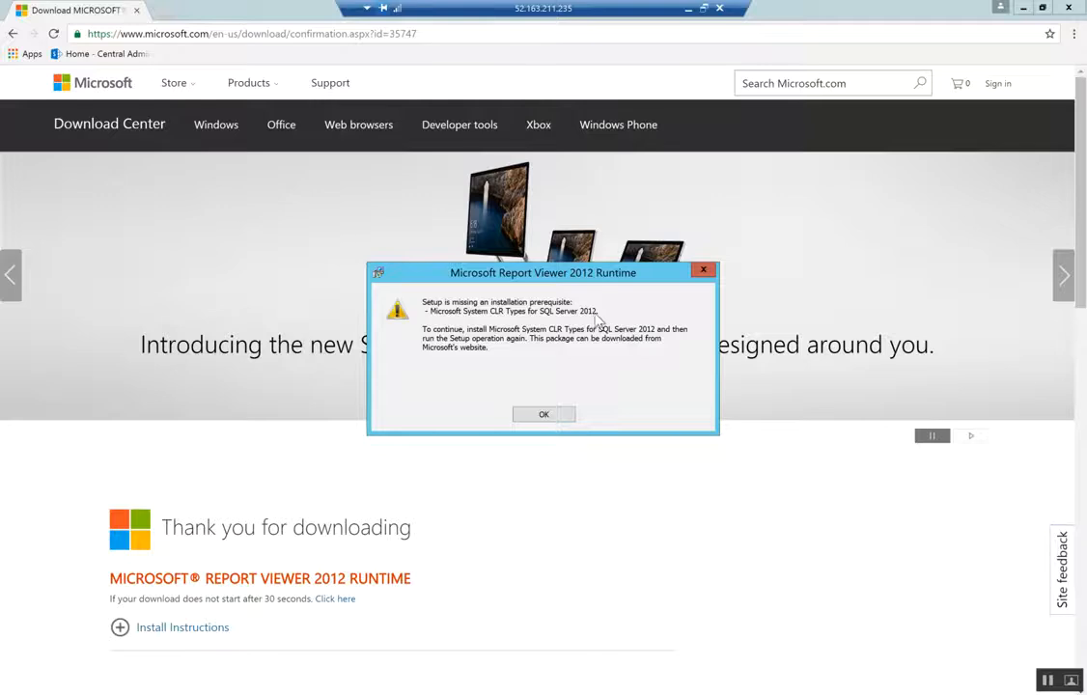
click(262, 36)
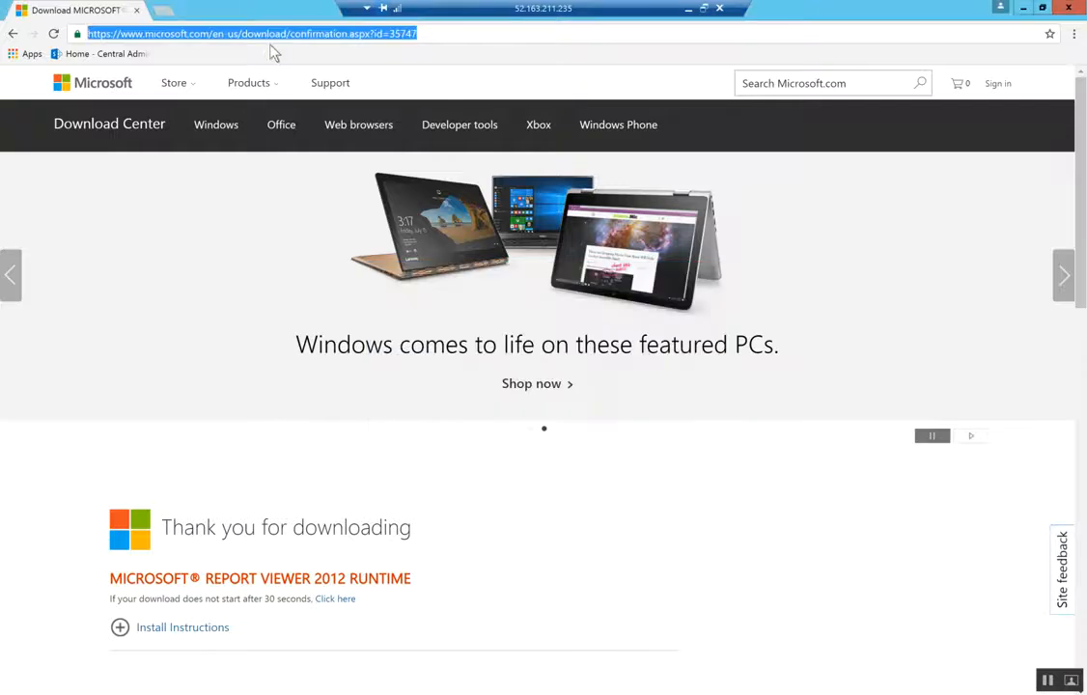
click(267, 39)
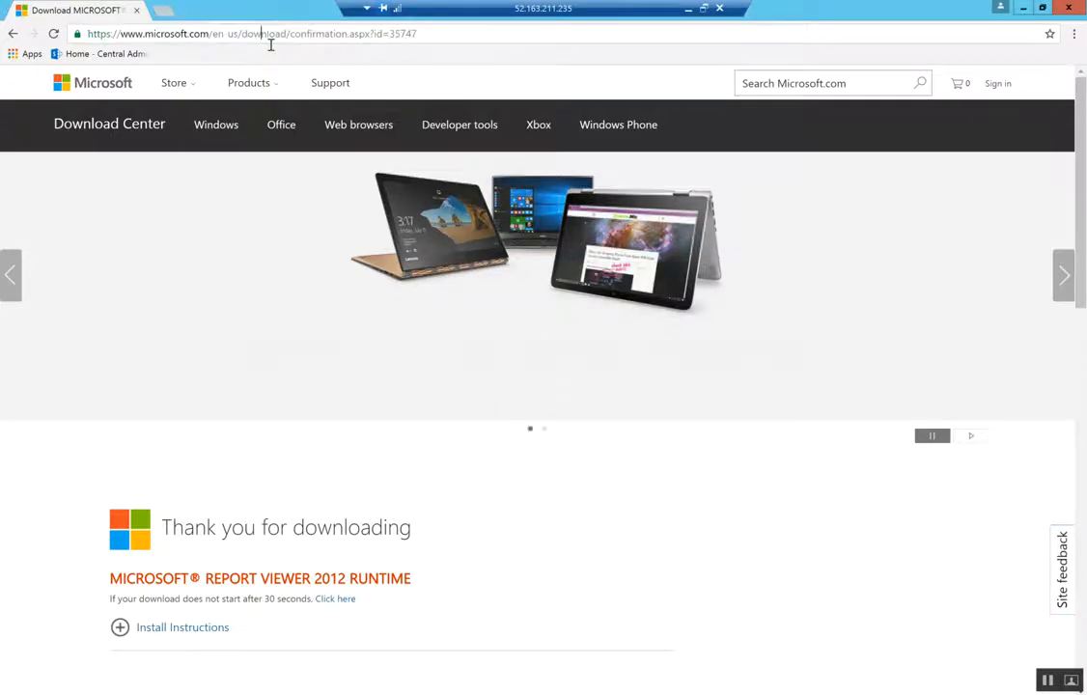
text(clr type sql server 2012)
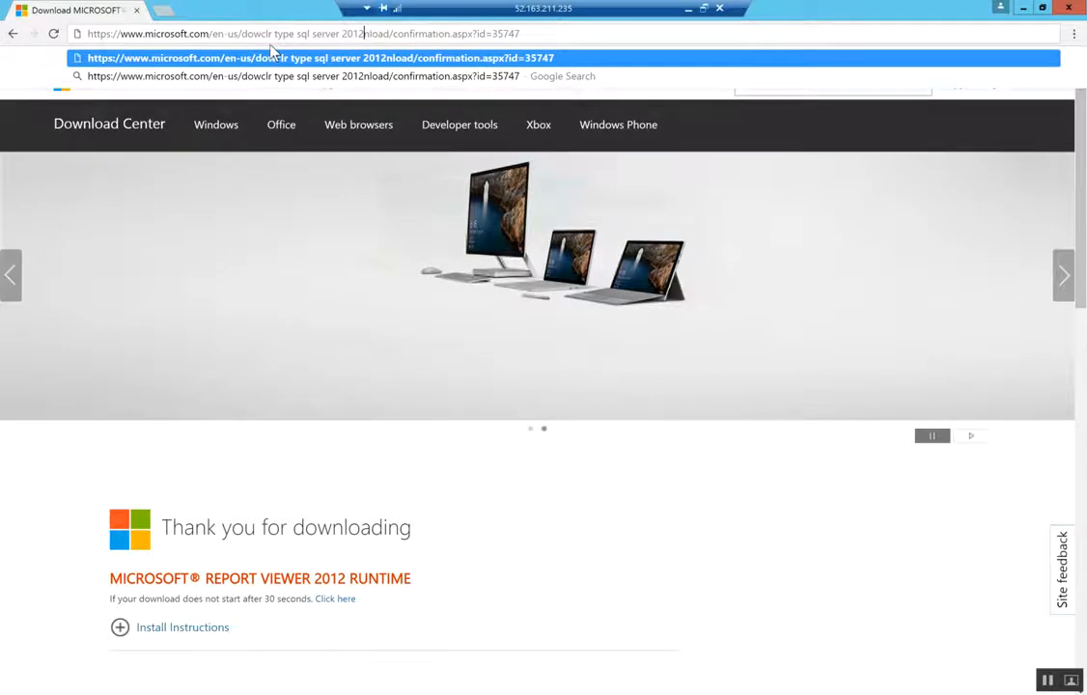
key(ctrl+s)
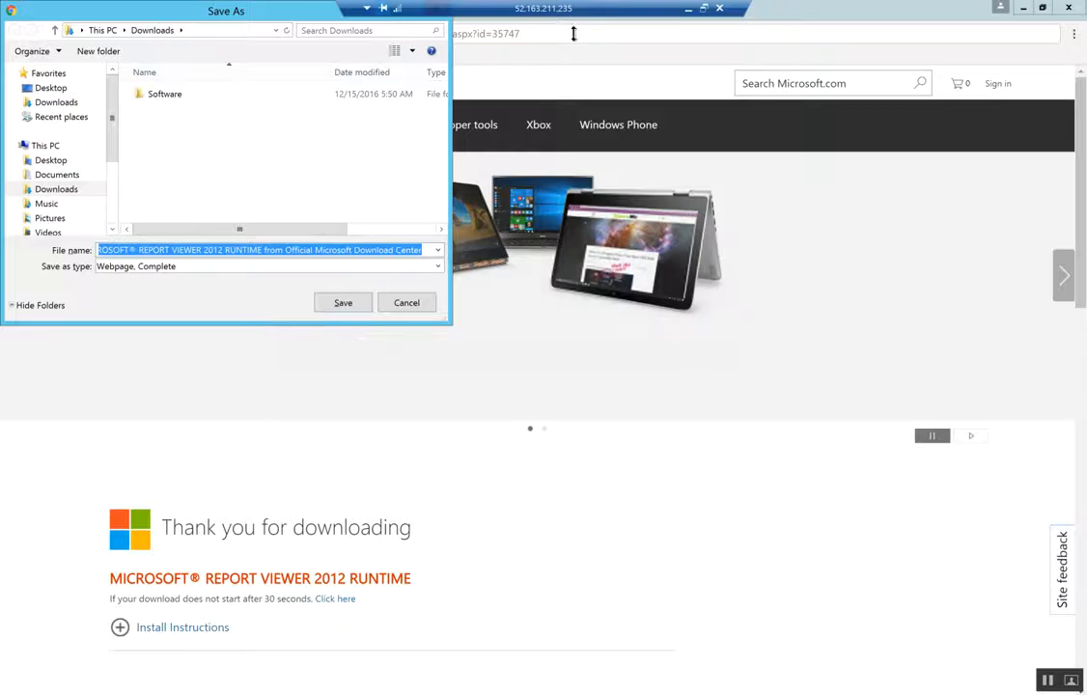
click(409, 305)
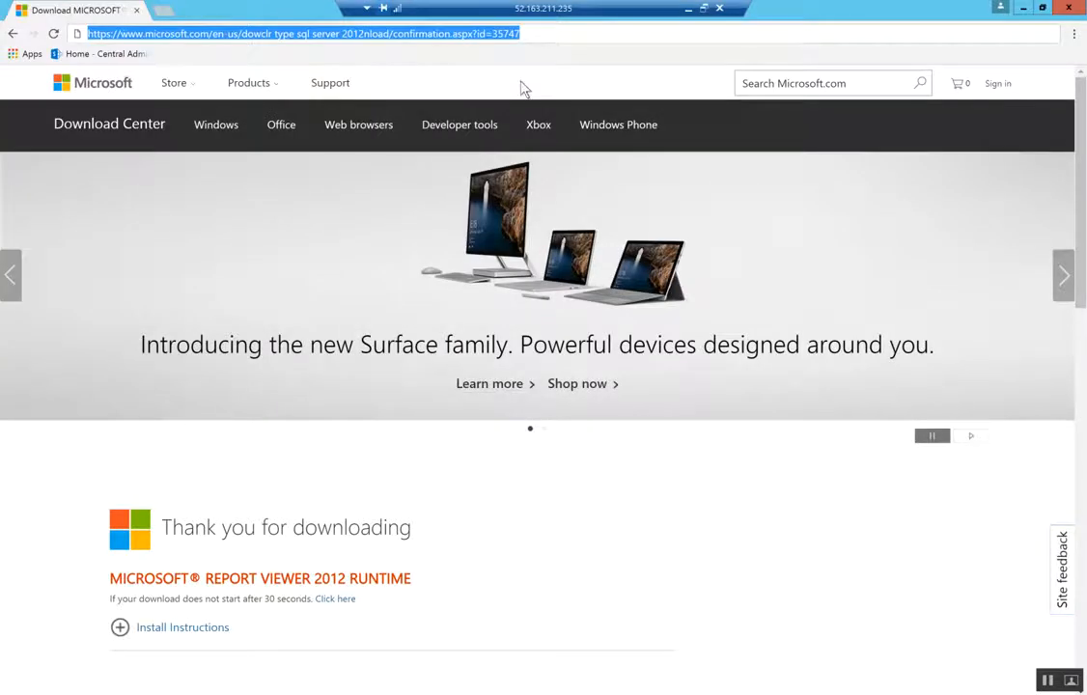
Search the web for "sql server 2012 clr types" and open the Microsoft SQL Server 2012 SP1 Feature Pack download page
text(sql server 2012 )
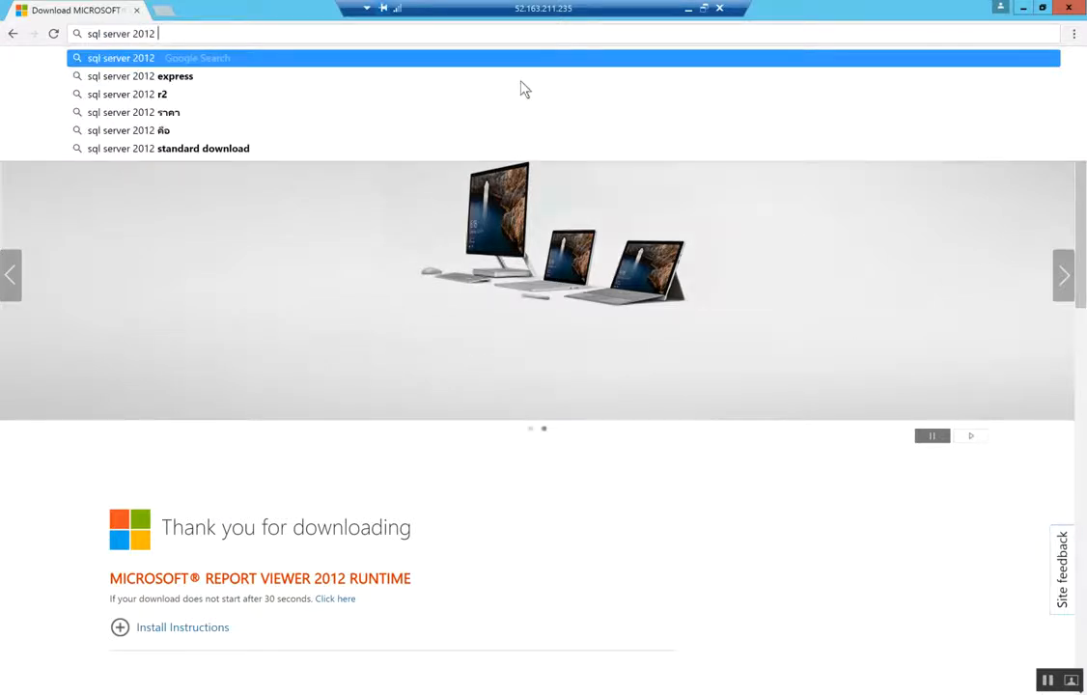
text(clr )
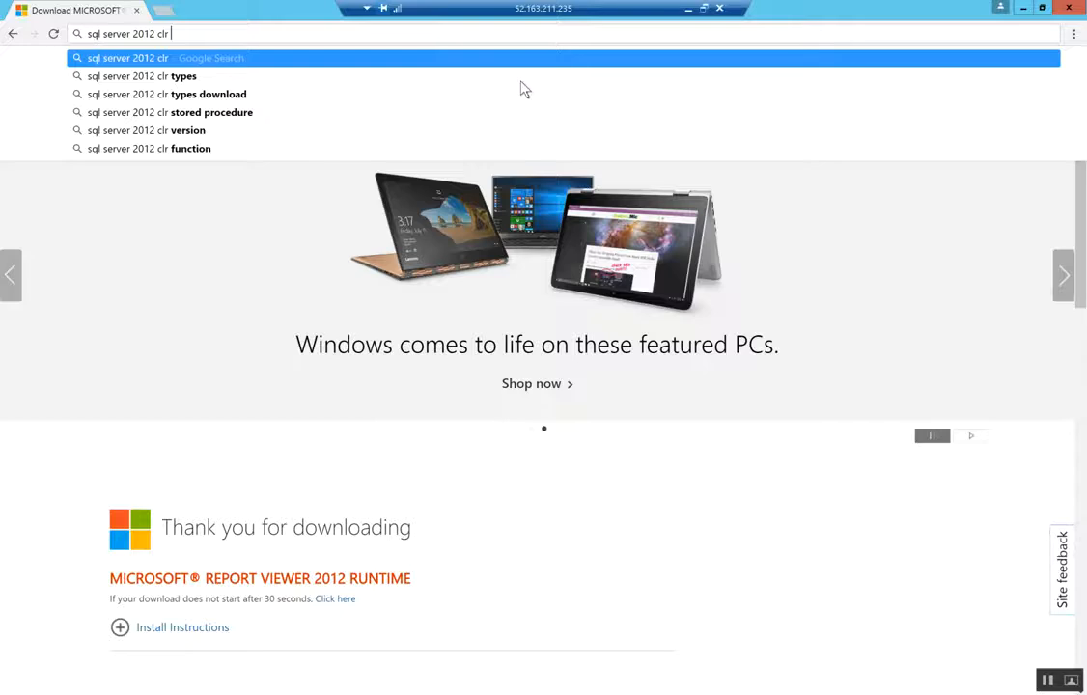
text(types)
key(Return)
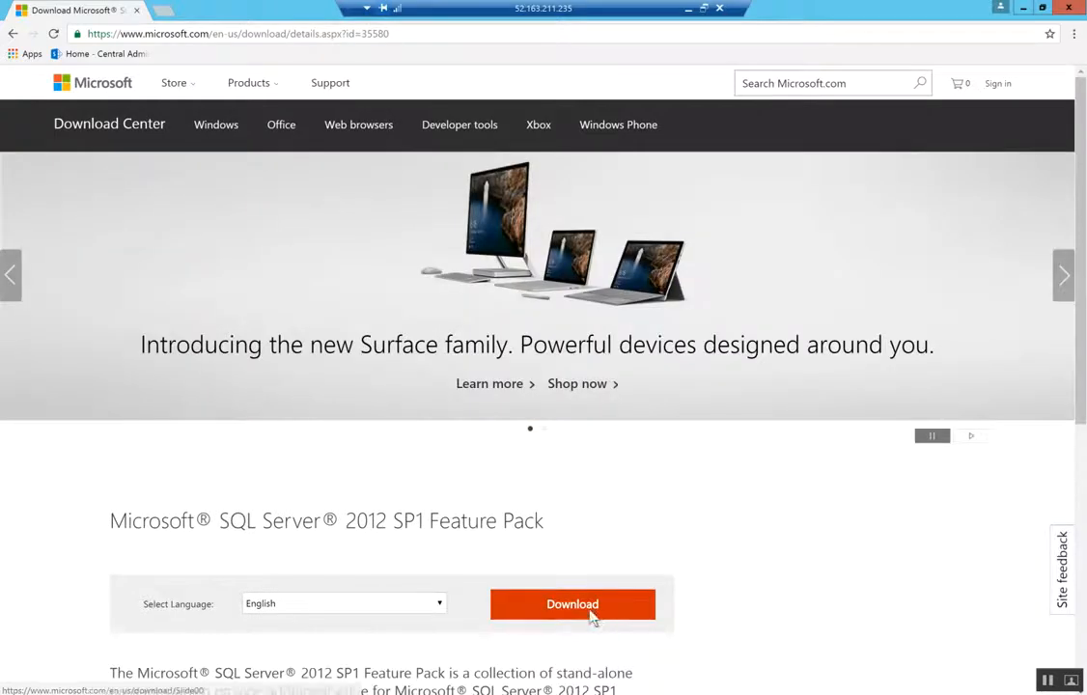
Open the feature pack's list of downloadable files and select ENU\x64\SQLSysClrTypes.msi for download
scroll(592, 617, down, 2)
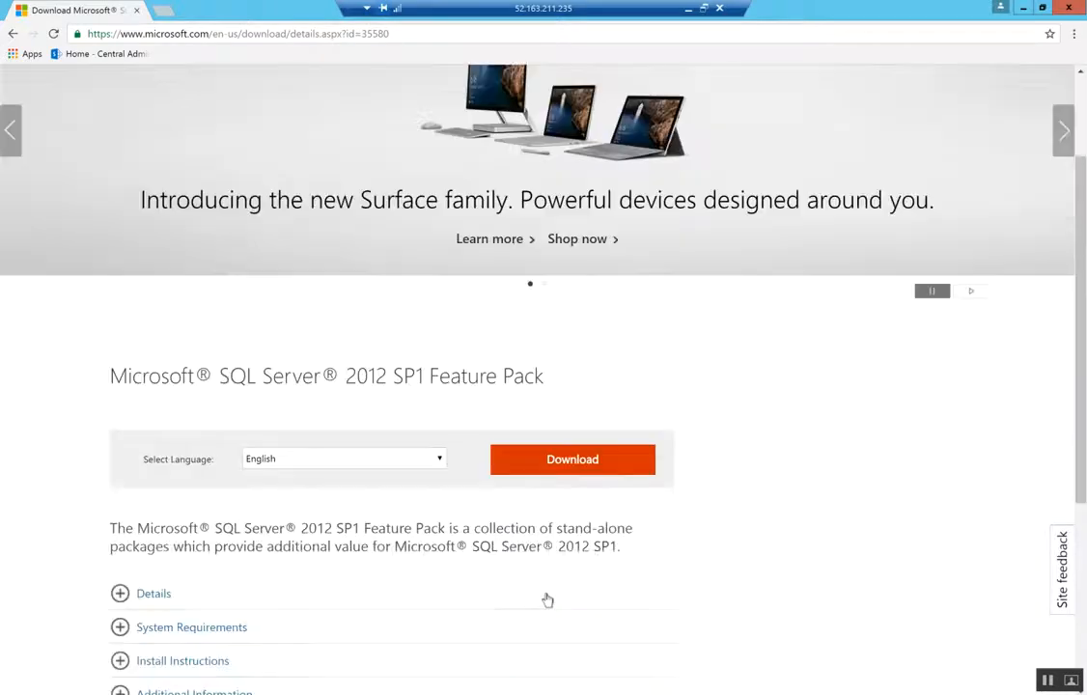
click(601, 450)
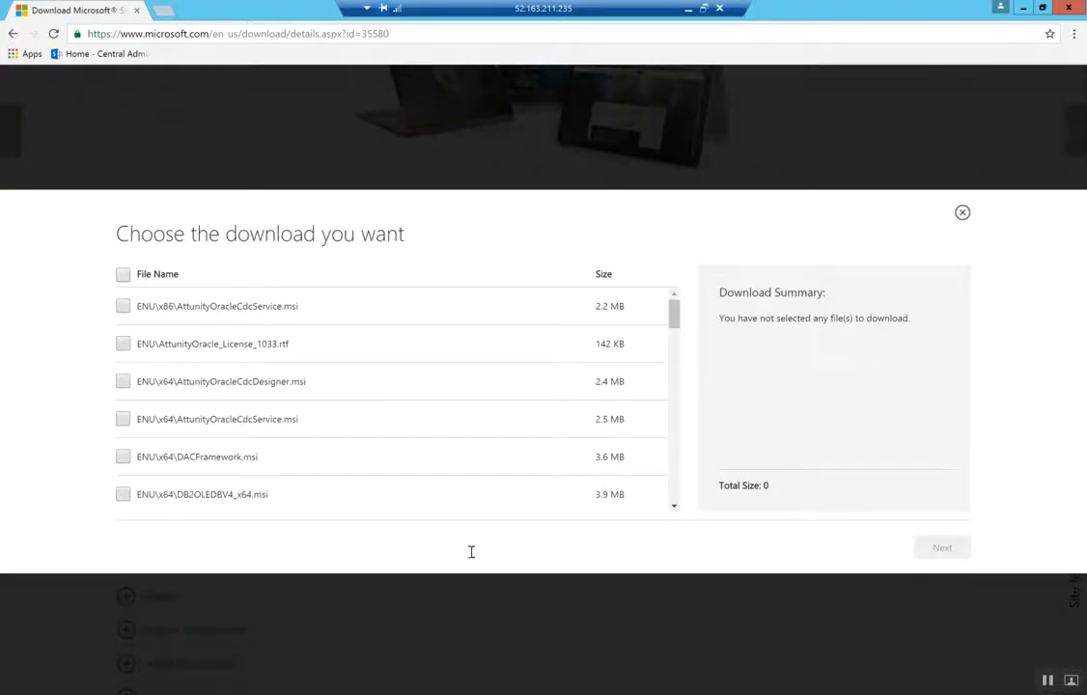
click(674, 507)
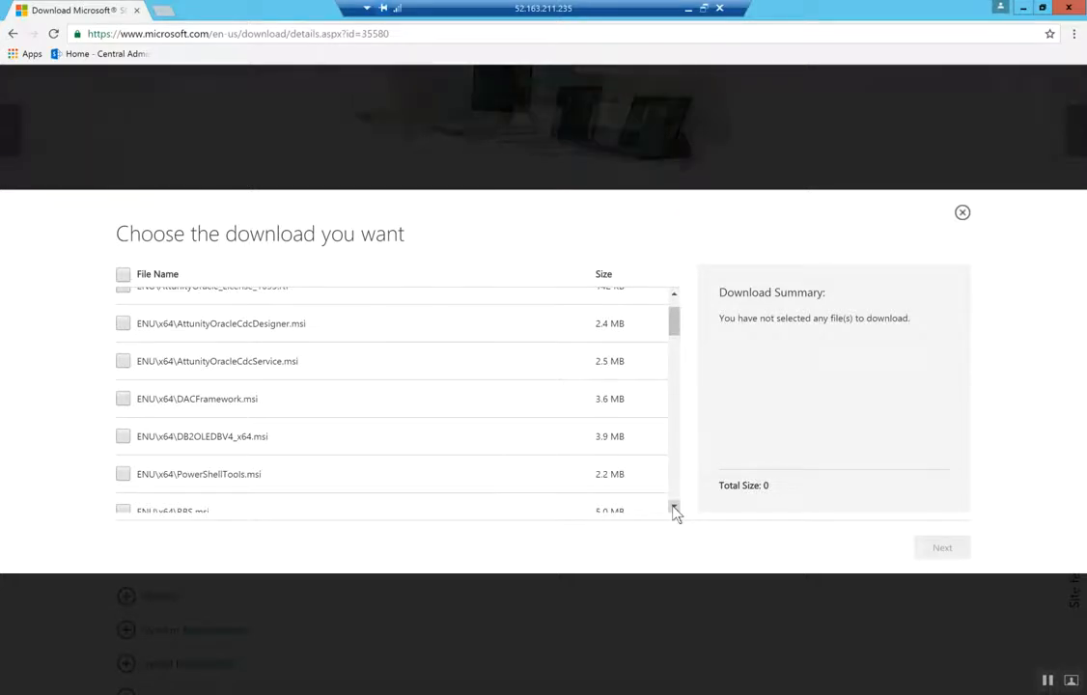
click(674, 507)
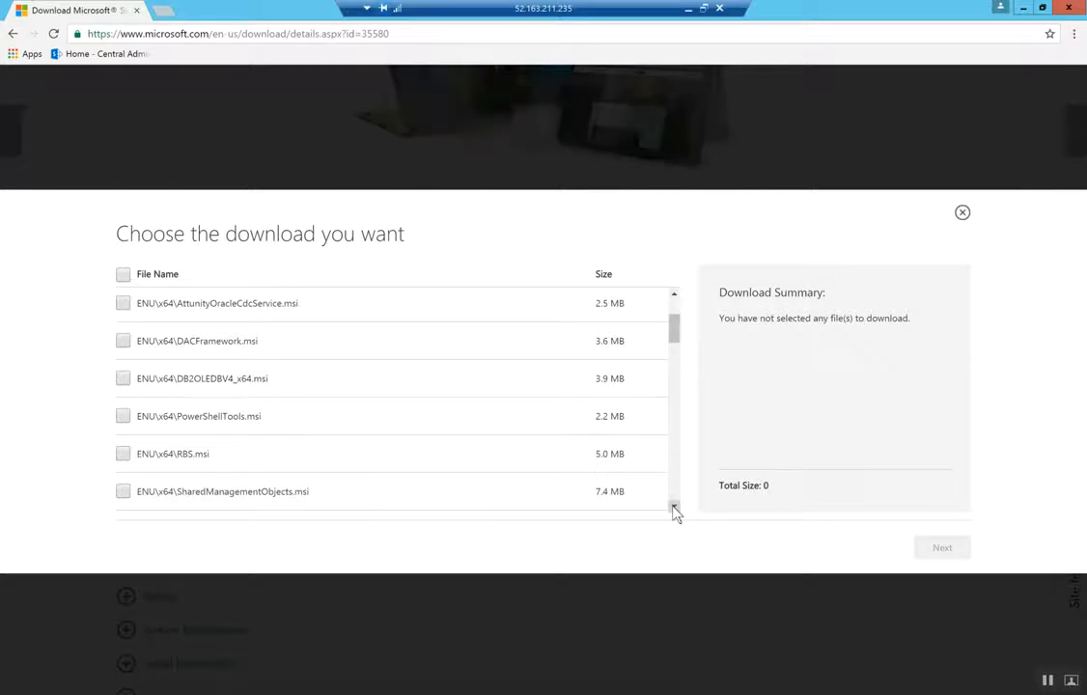
click(674, 507)
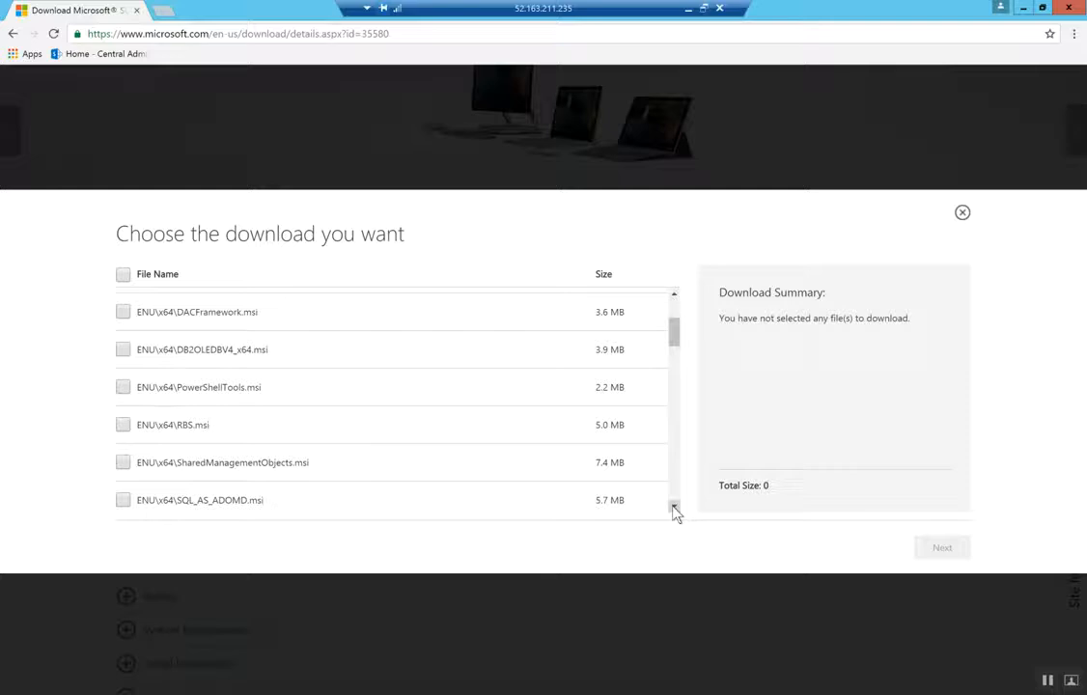
click(674, 507)
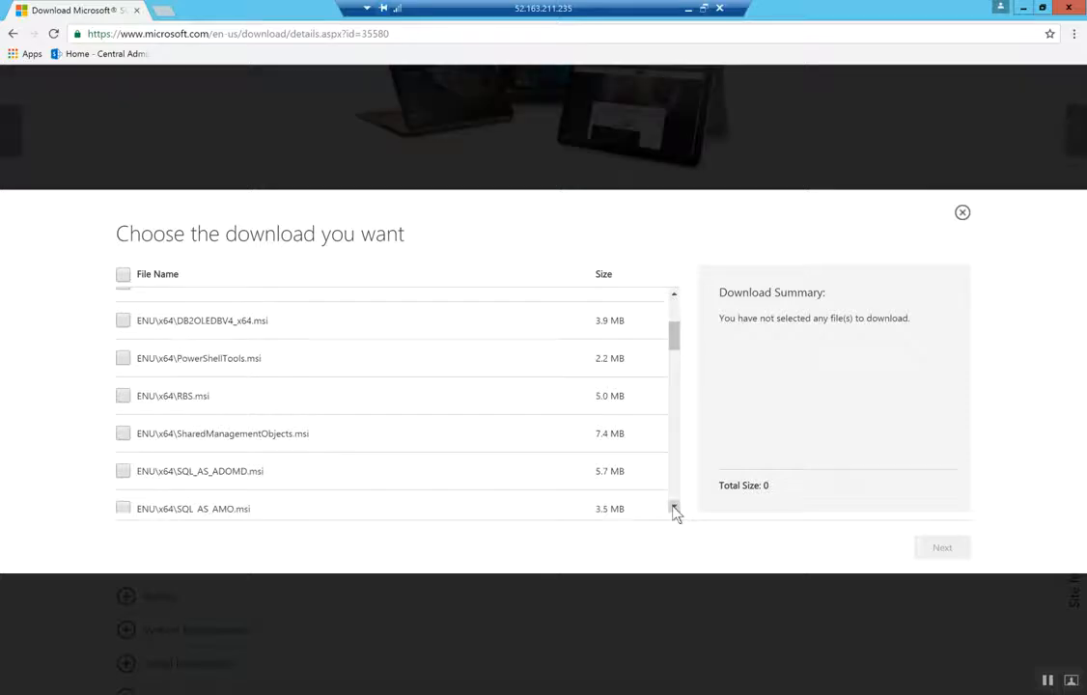
click(674, 507)
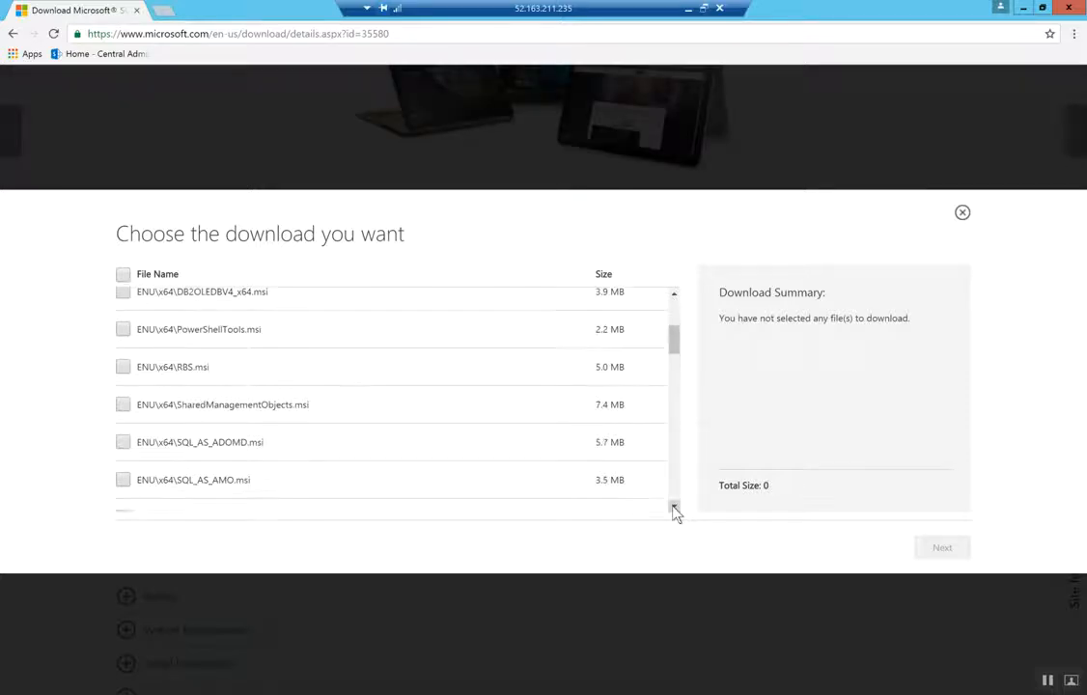
click(674, 507)
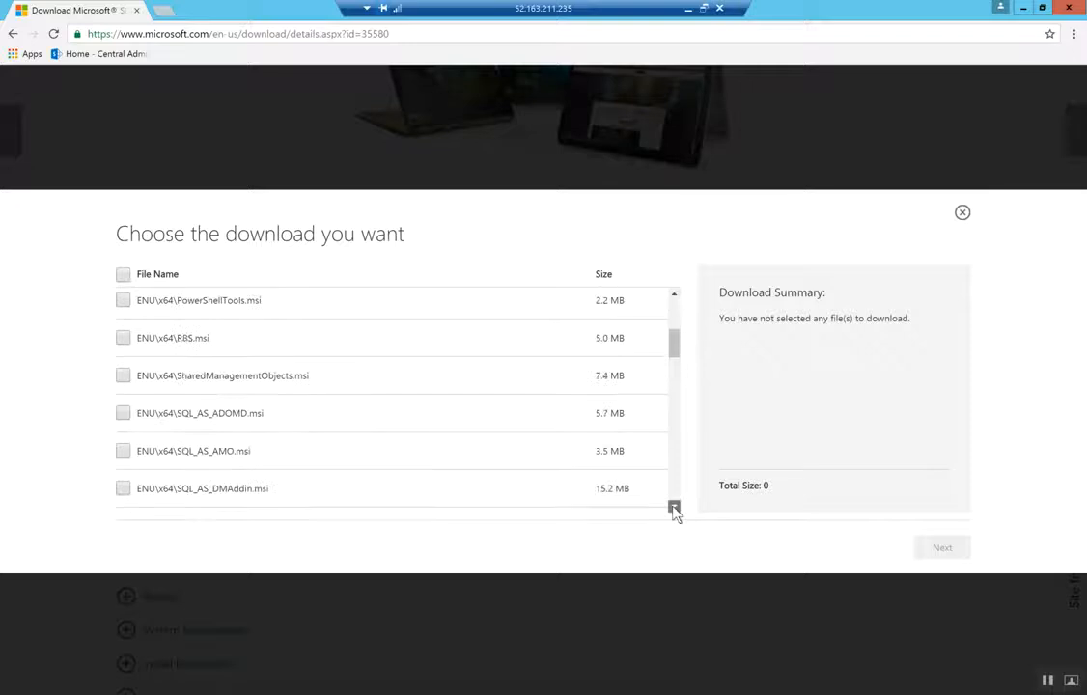
click(674, 507)
click(674, 507)
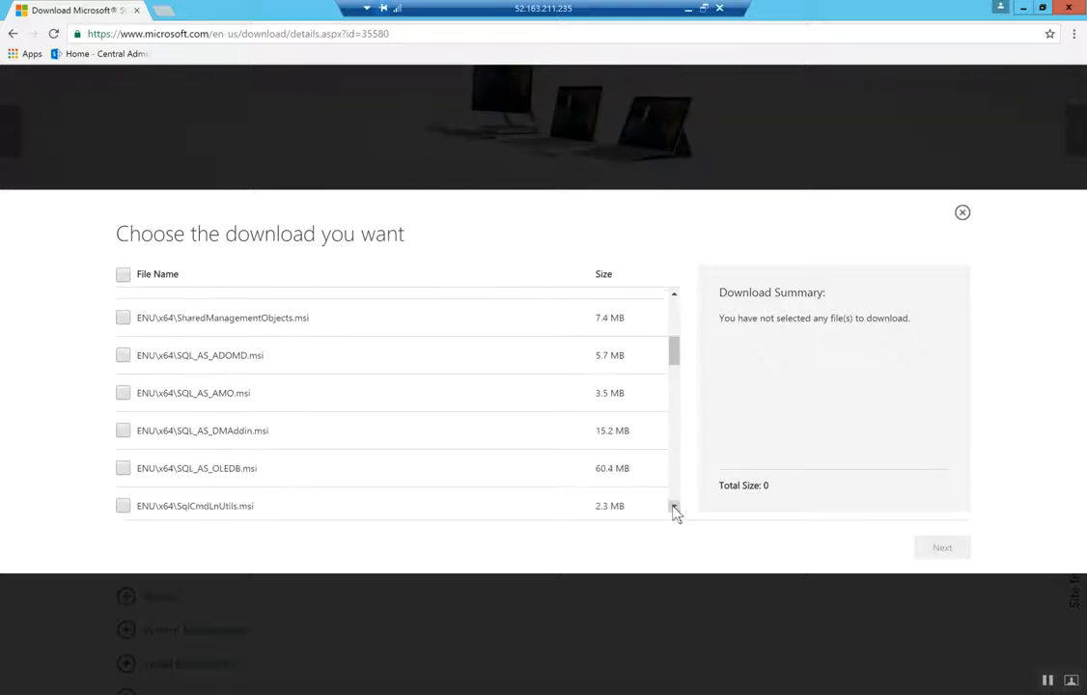
click(674, 507)
click(674, 507)
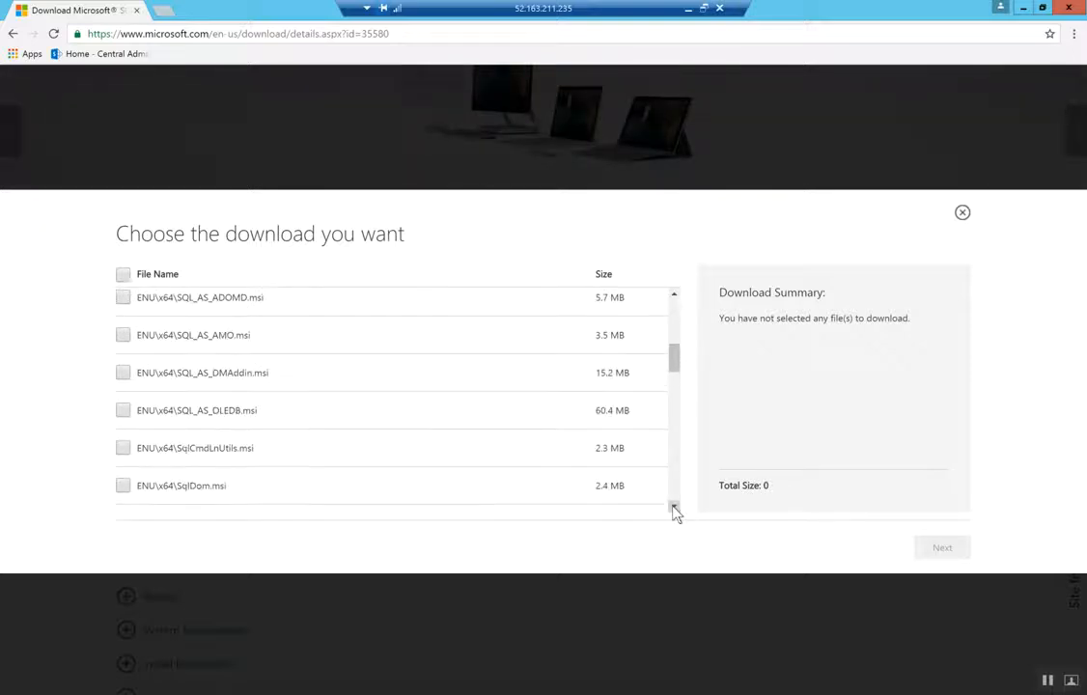
click(674, 507)
click(674, 507)
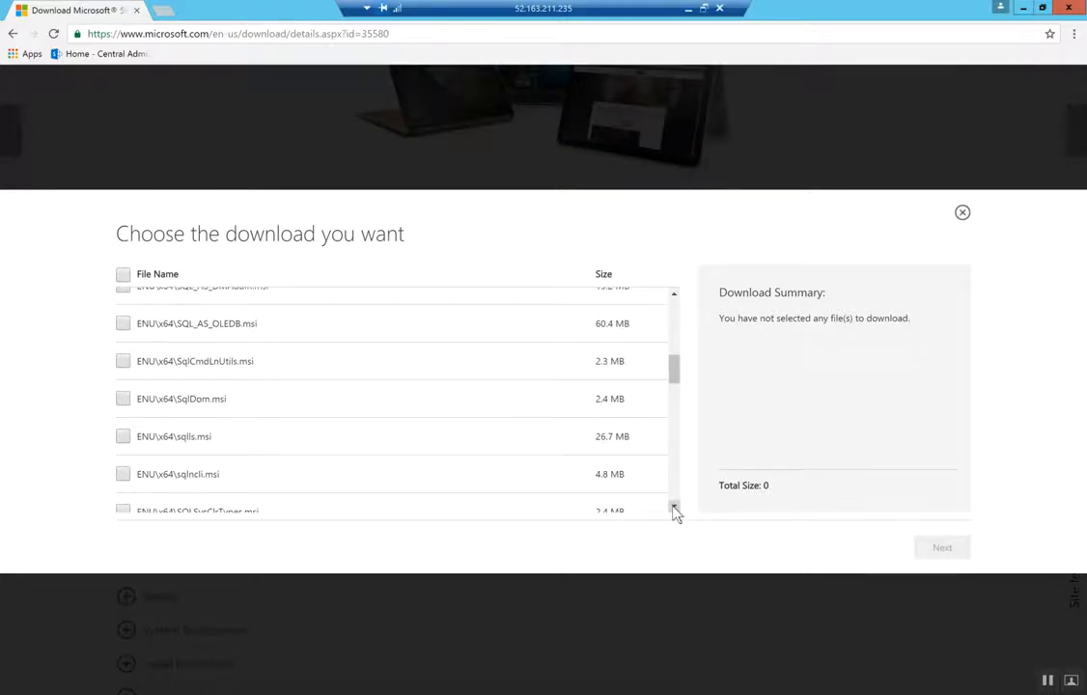
scroll(203, 488, down, 1)
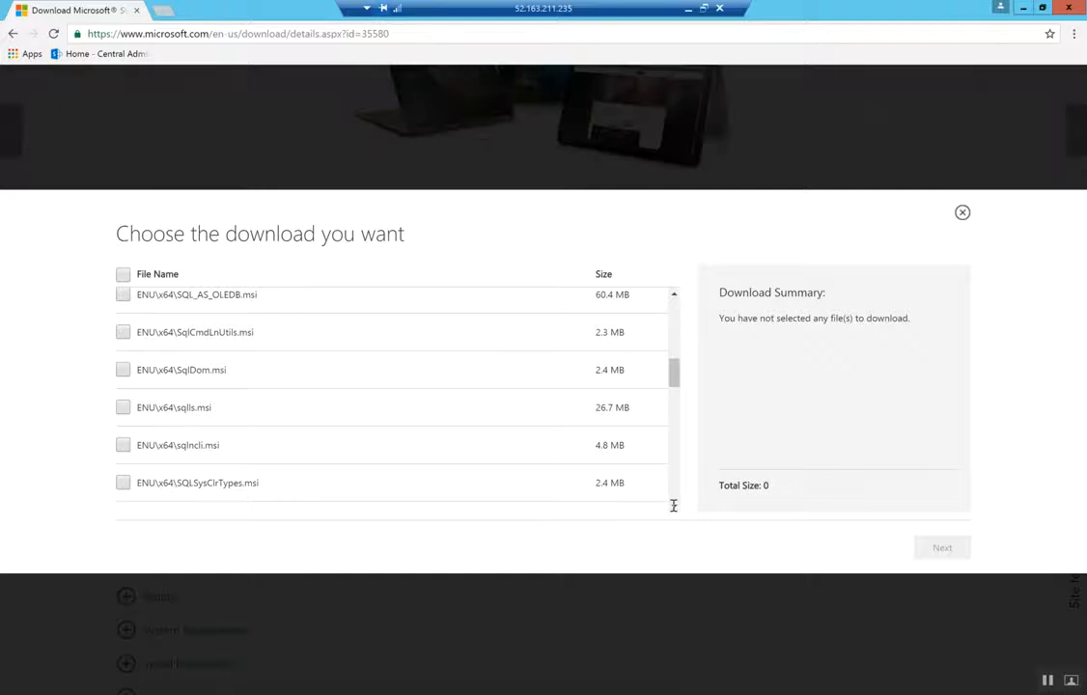
click(123, 483)
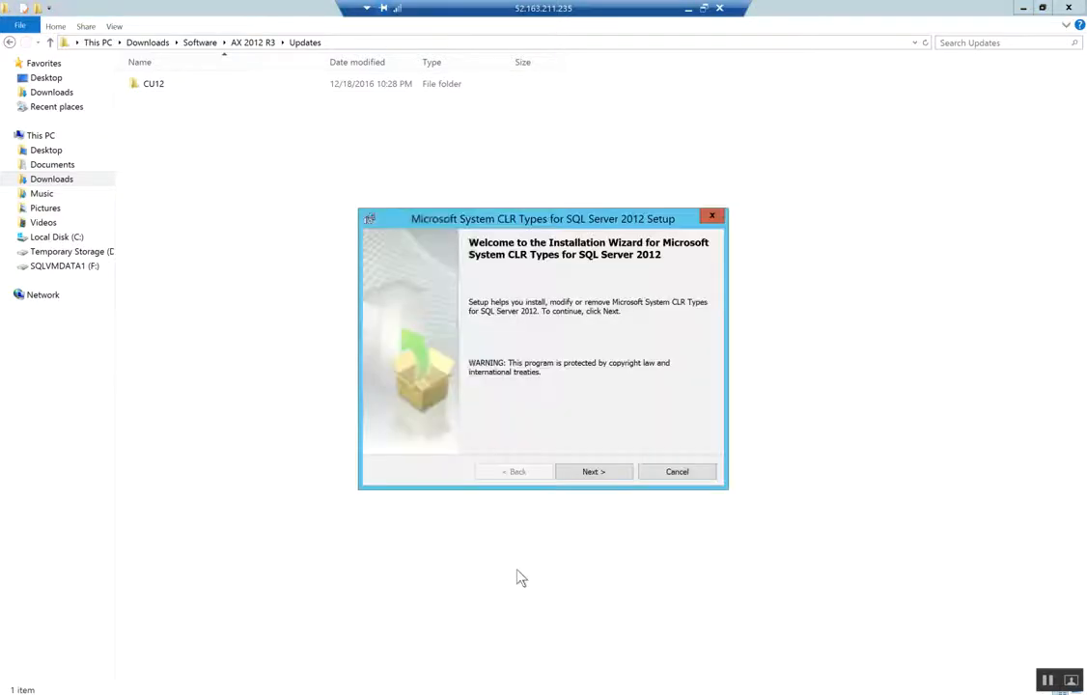
Accept the license agreement and install Microsoft System CLR Types for SQL Server 2012, completing its setup wizard
click(608, 475)
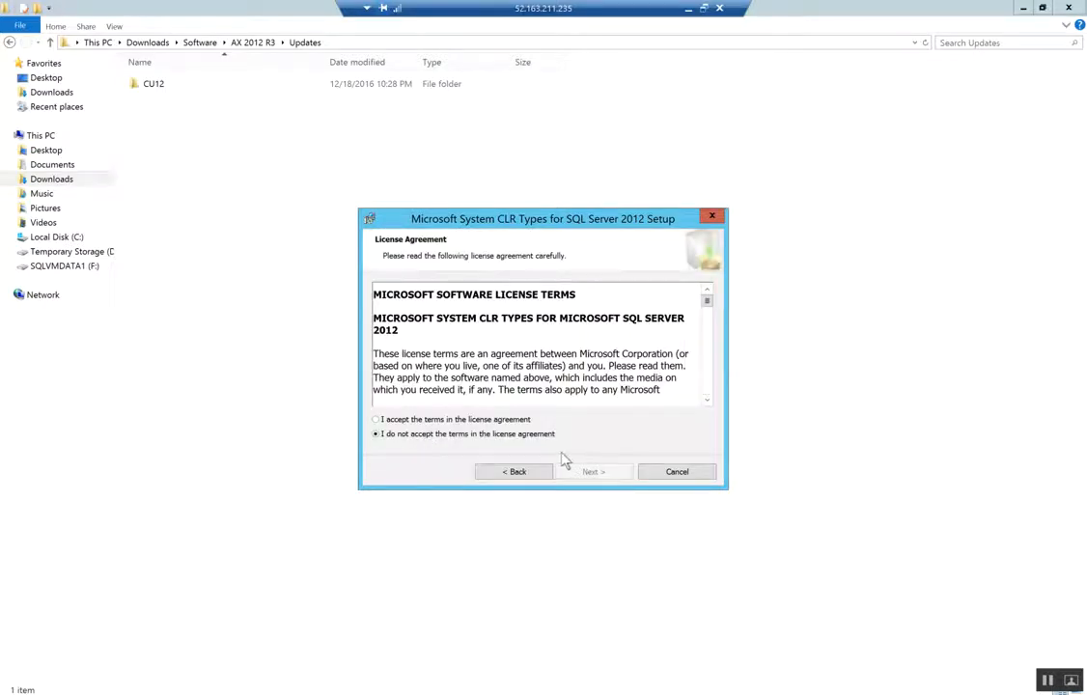
click(497, 419)
click(594, 475)
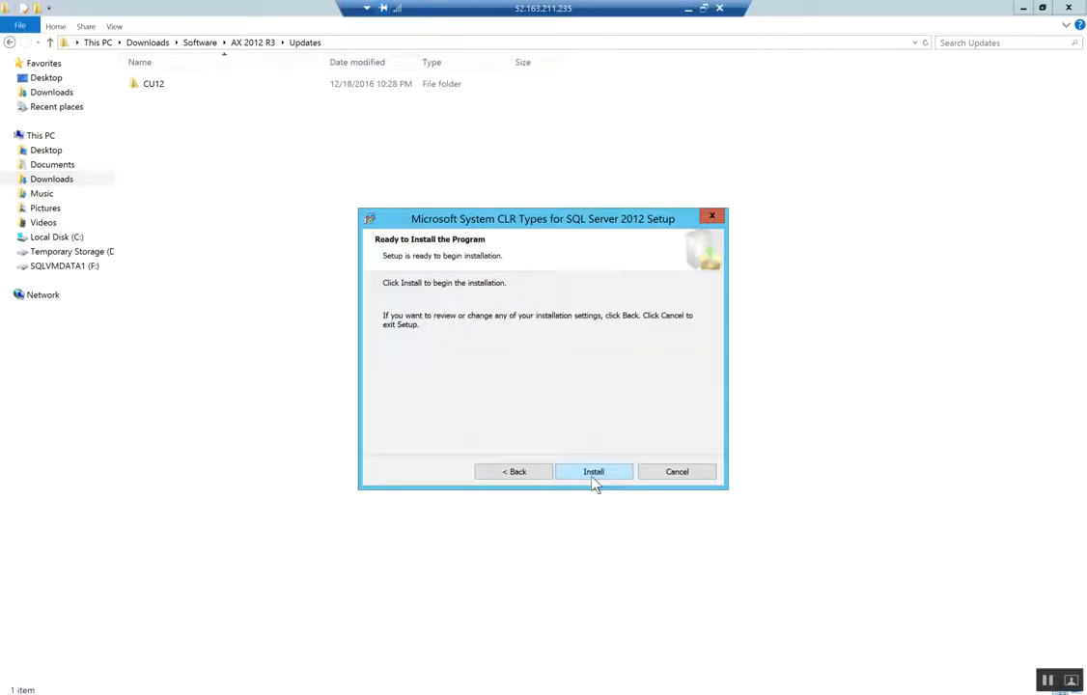
click(594, 475)
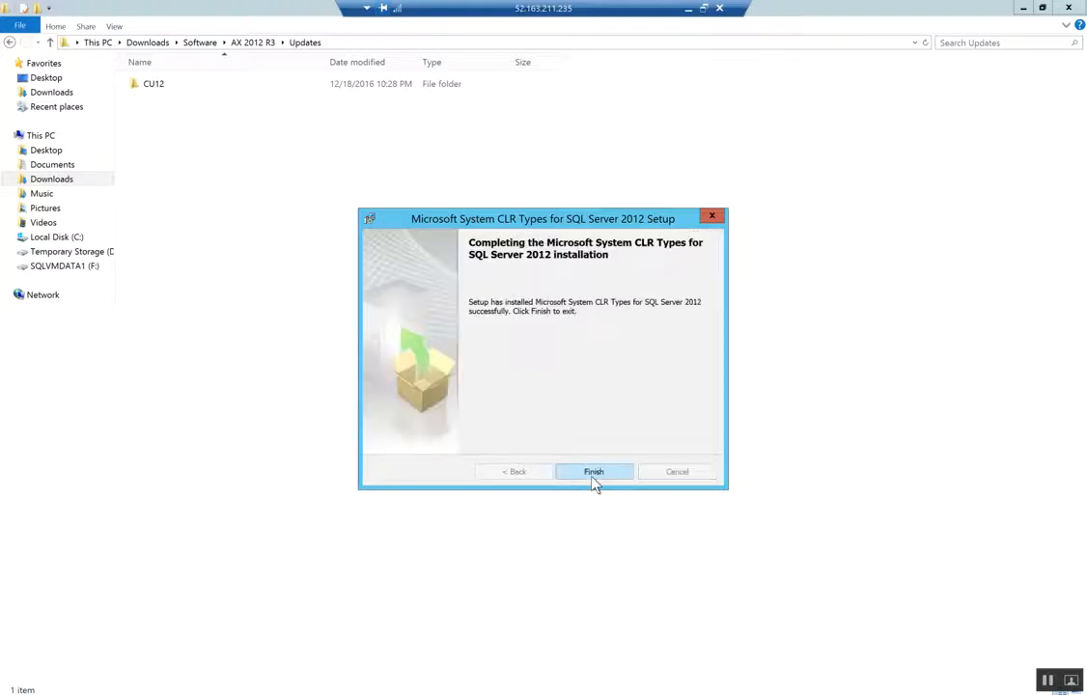
click(590, 482)
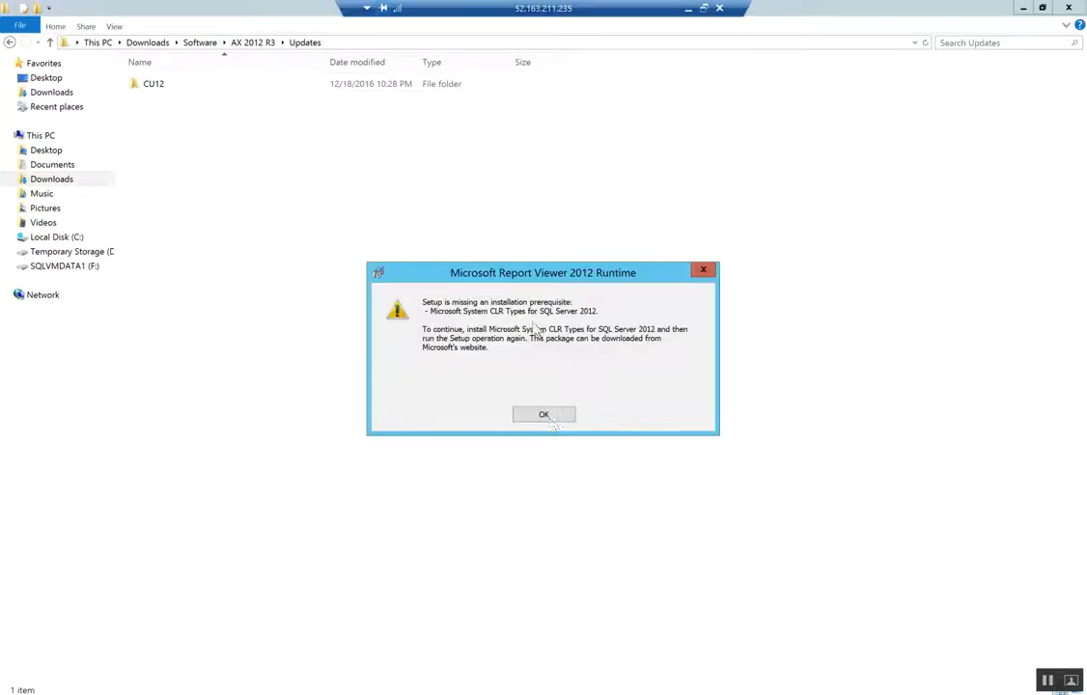
Dismiss the interrupted Report Viewer setup and relaunch the ReportViewer installer from the Downloads folder
click(558, 420)
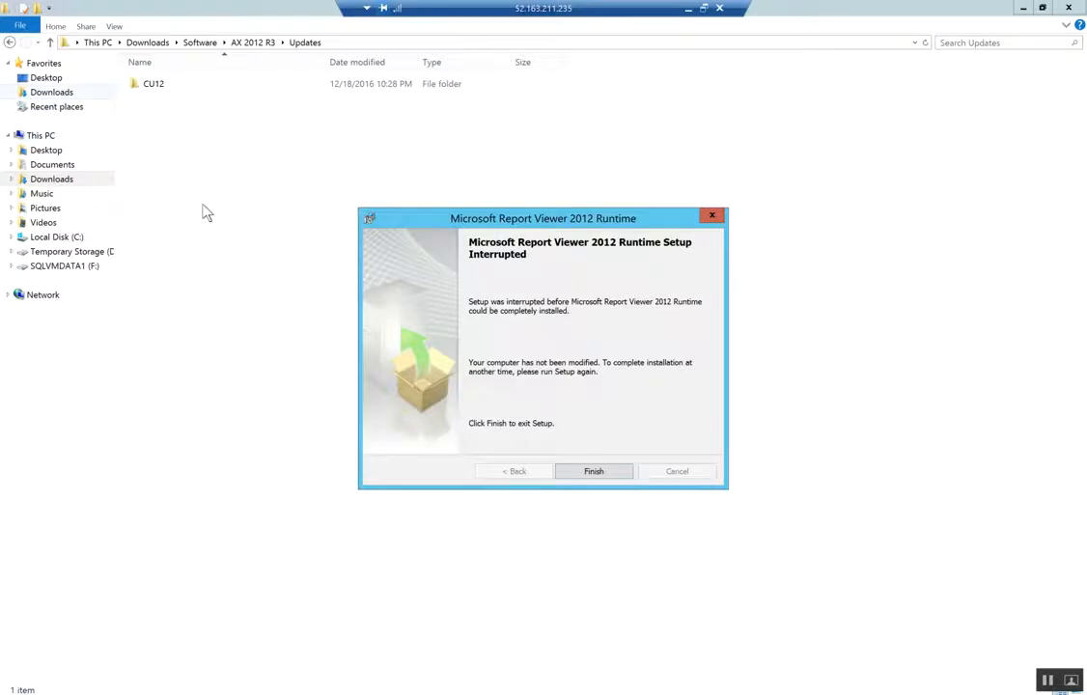
click(73, 126)
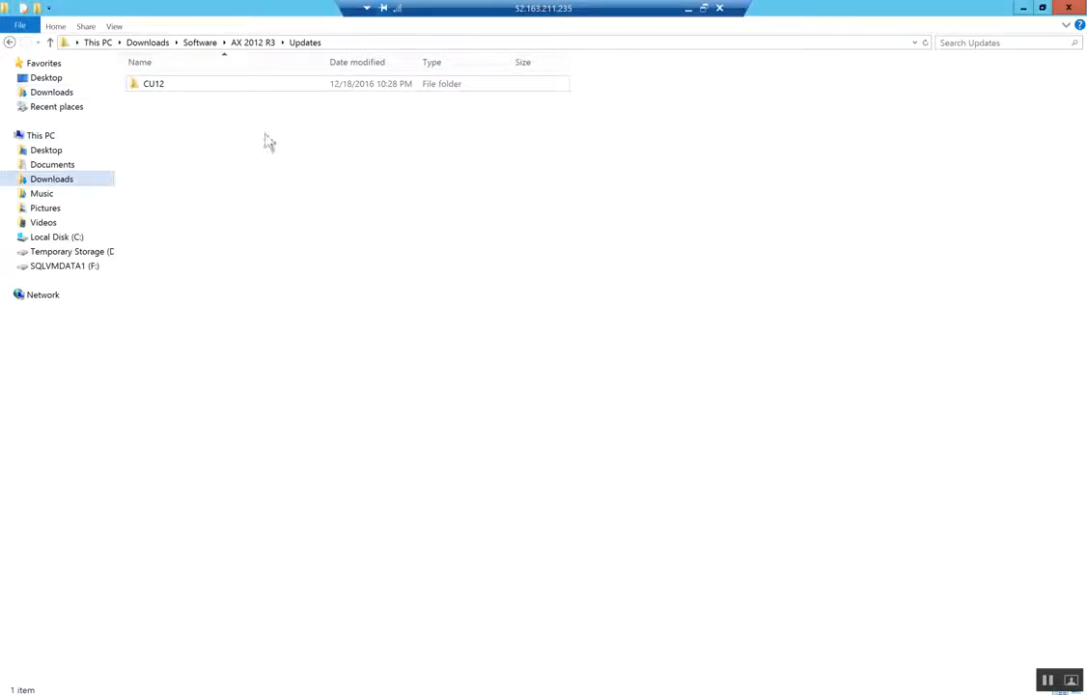
click(53, 93)
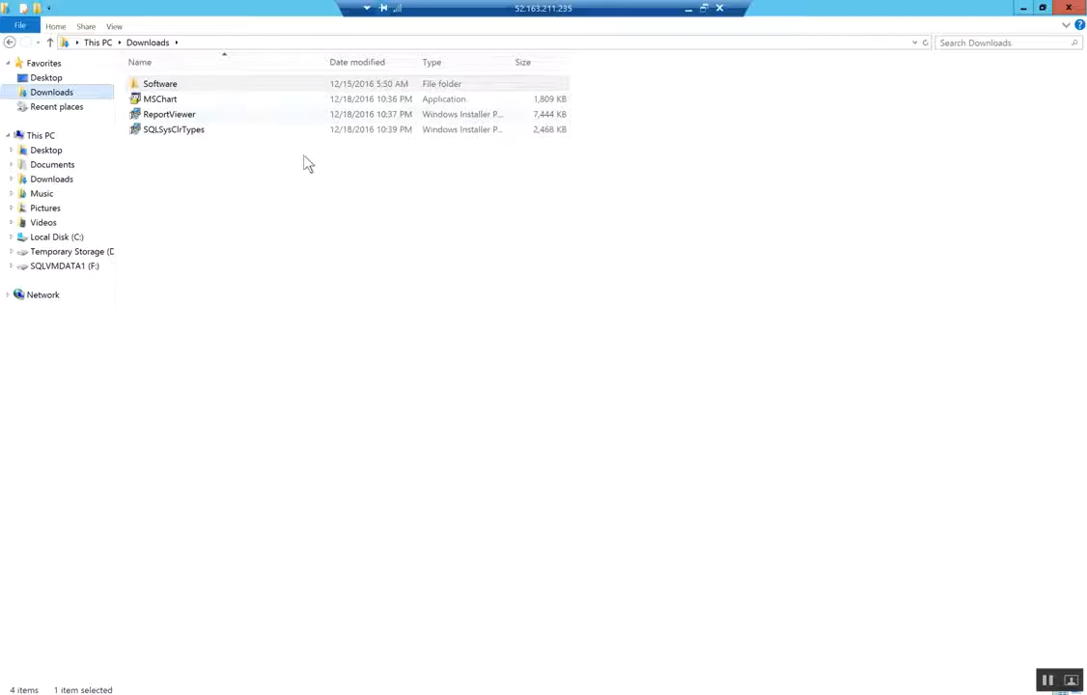
key(r)
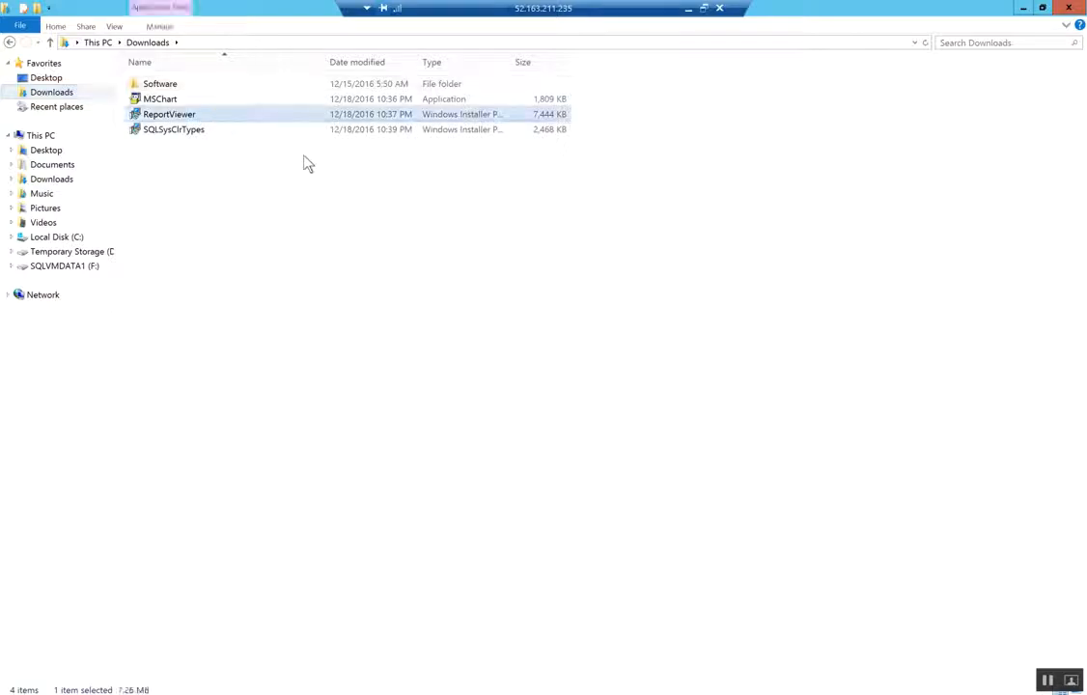
key(Return)
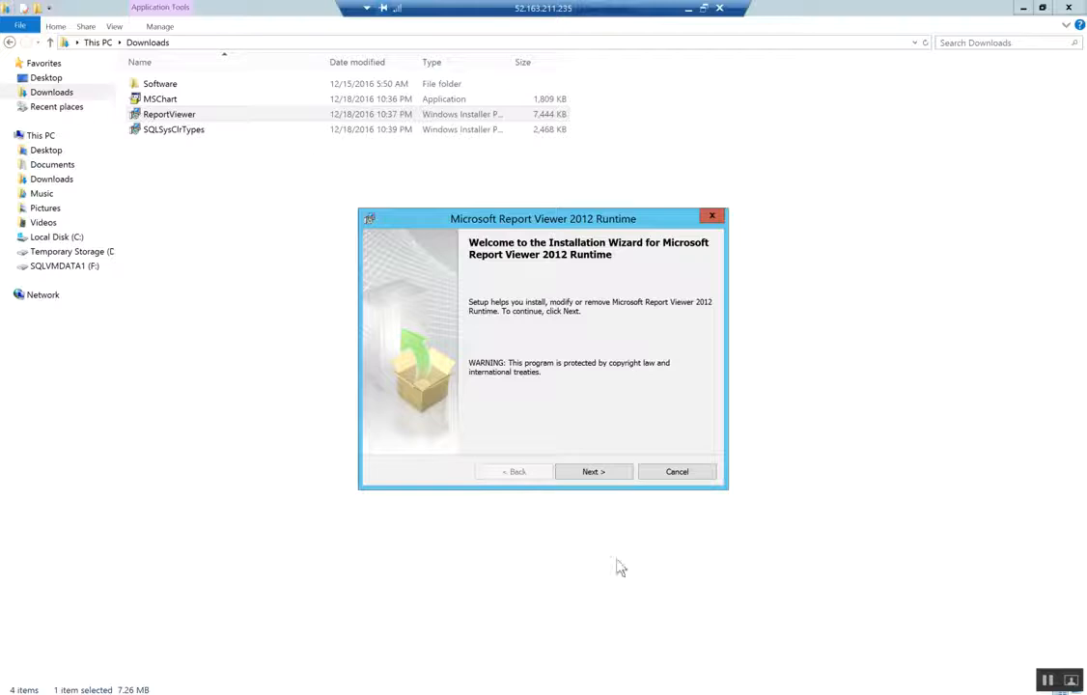
Accept the license, install Microsoft Report Viewer 2012 Runtime, and revalidate the Dynamics AX setup prerequisites
click(593, 473)
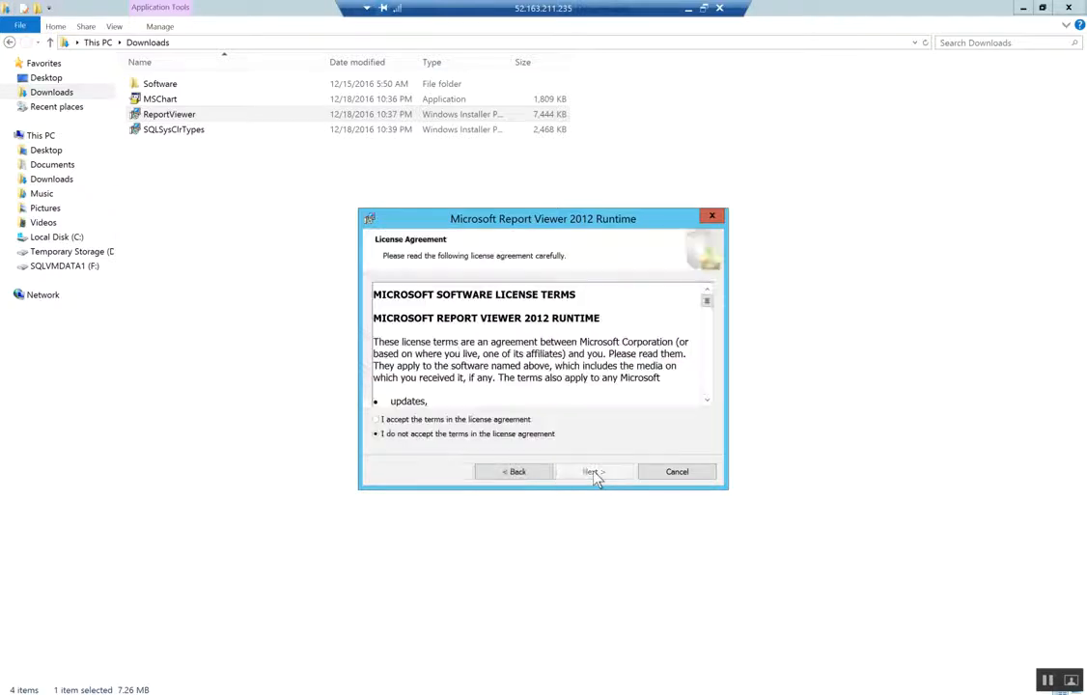
click(388, 421)
click(593, 472)
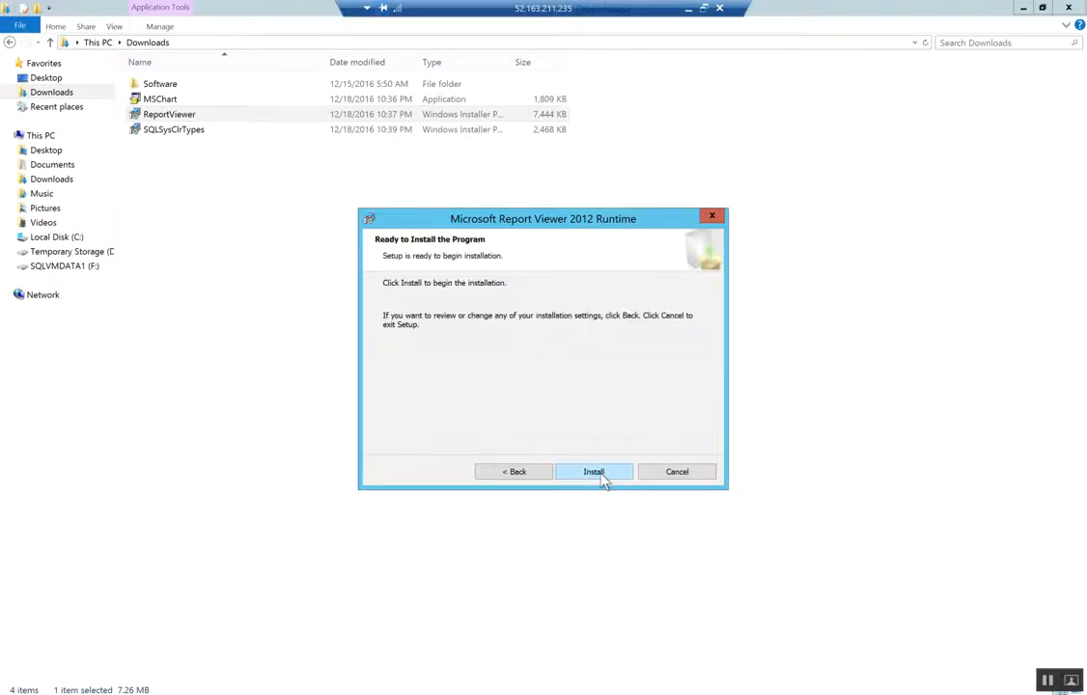
click(600, 476)
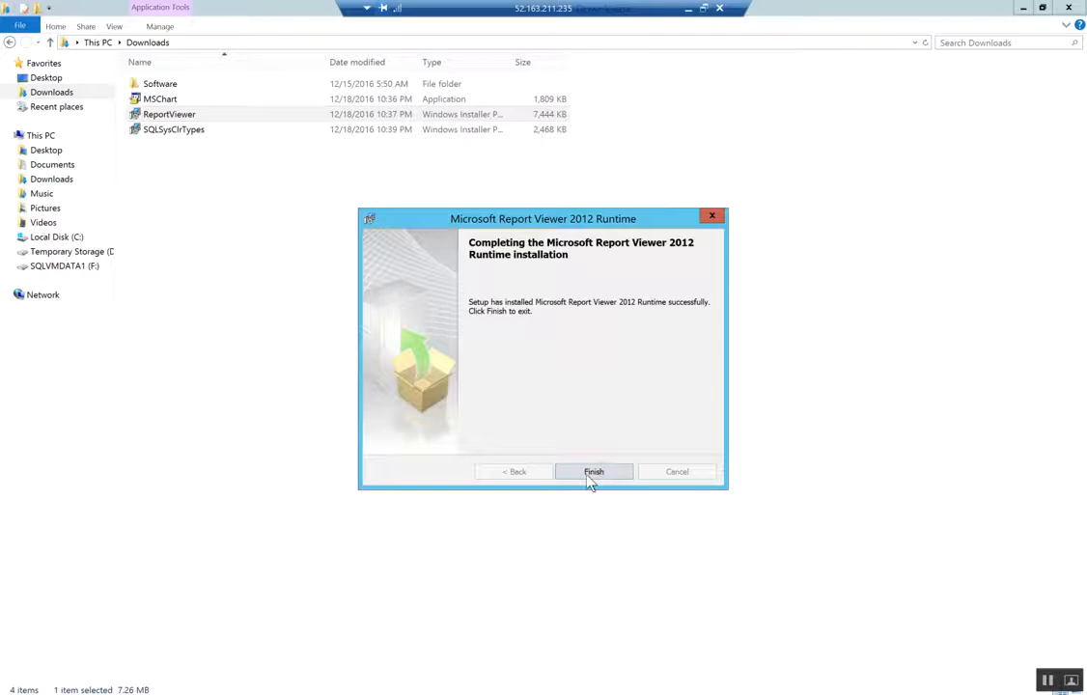
click(592, 478)
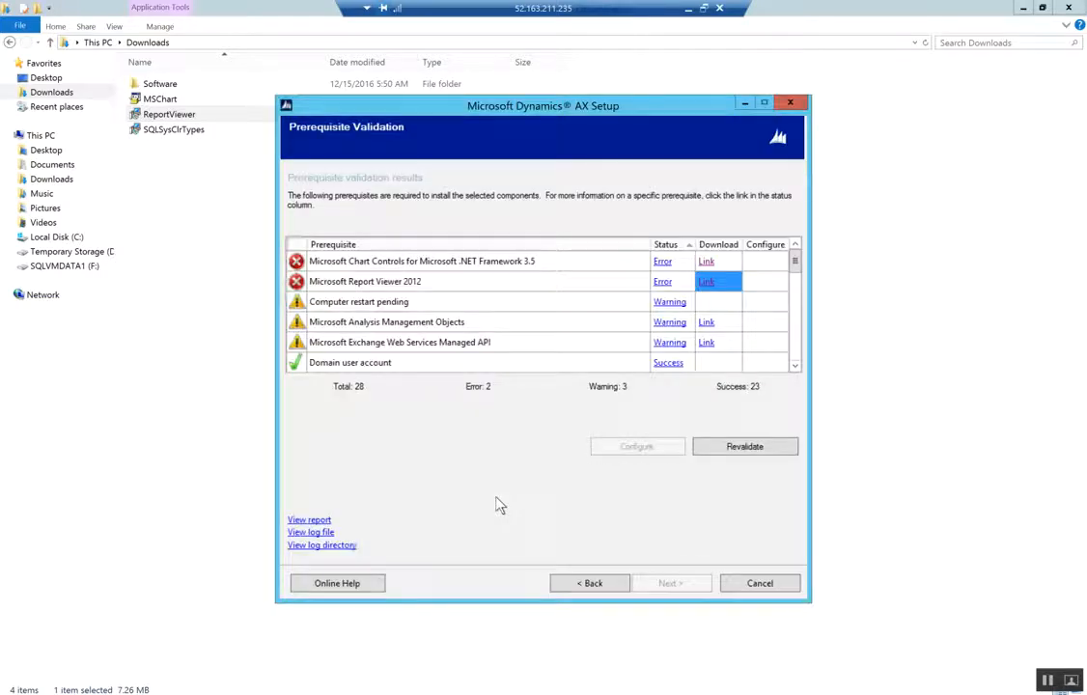
click(743, 449)
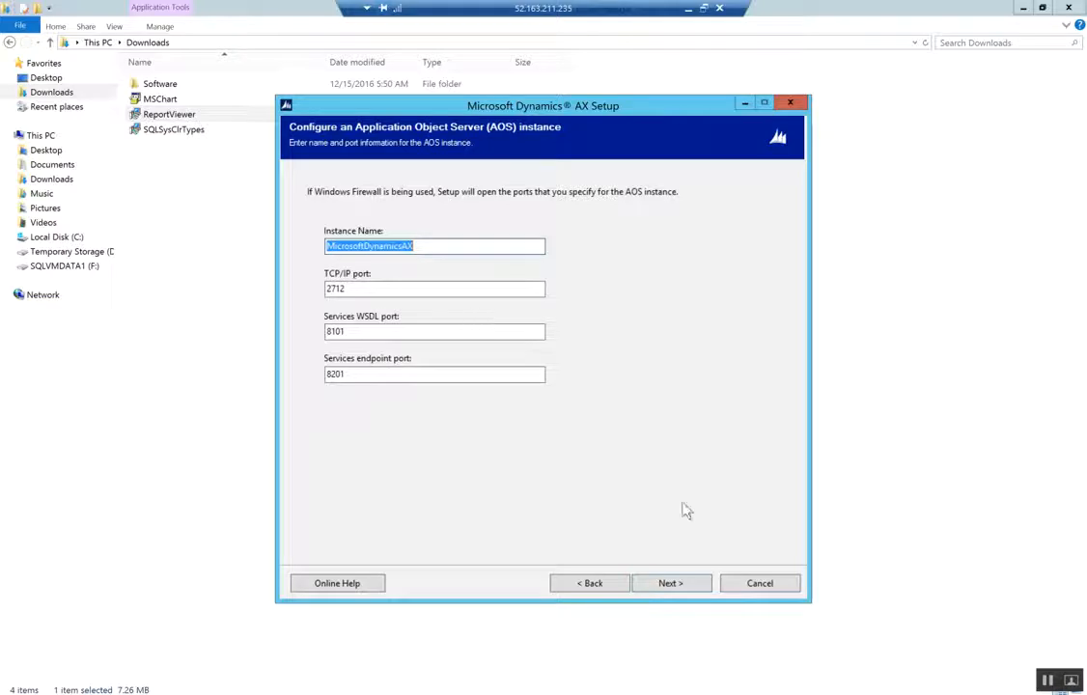
Keep the default AOS instance name and ports, and set the AOS service to run as kudoo\aos with the account password
click(669, 582)
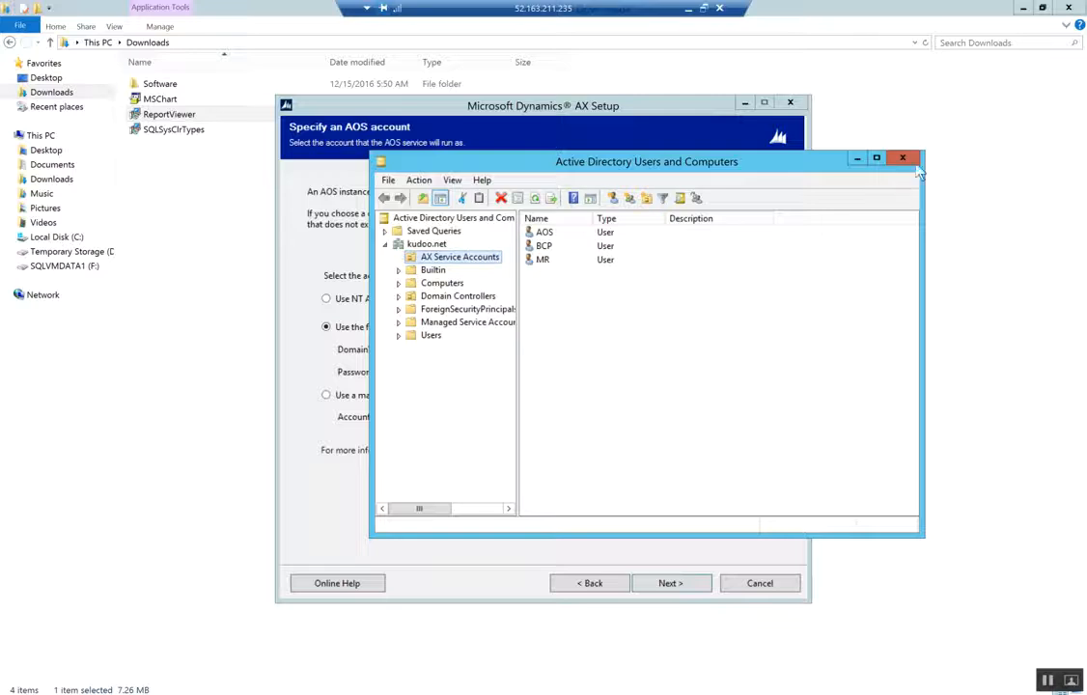
click(856, 158)
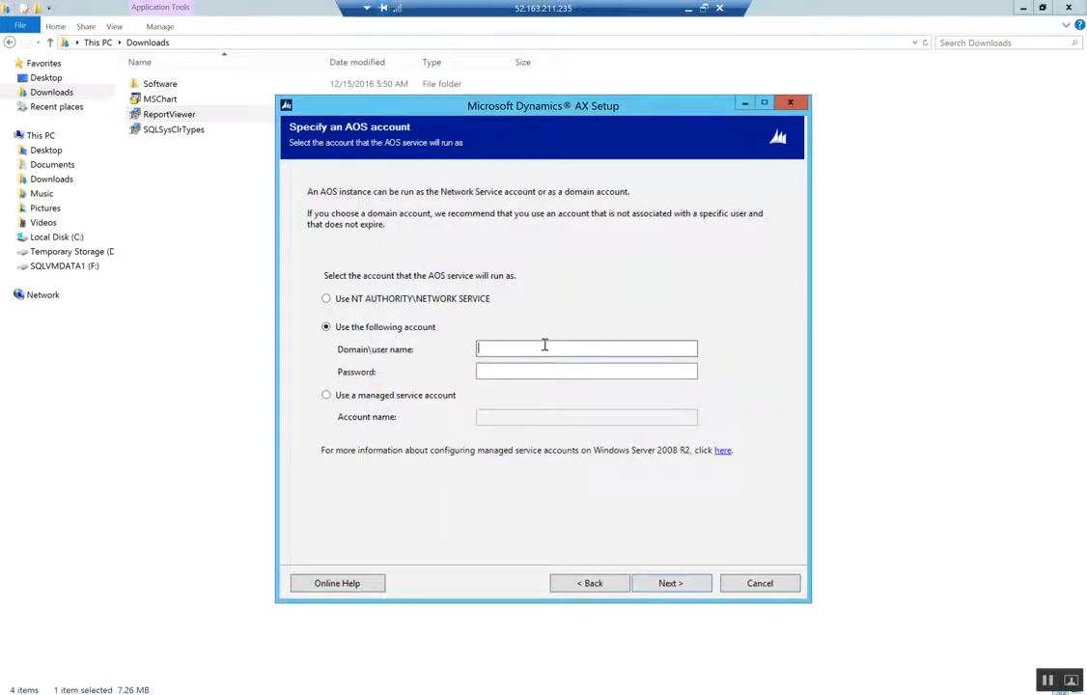
text(kudoo\aos)
key(Tab)
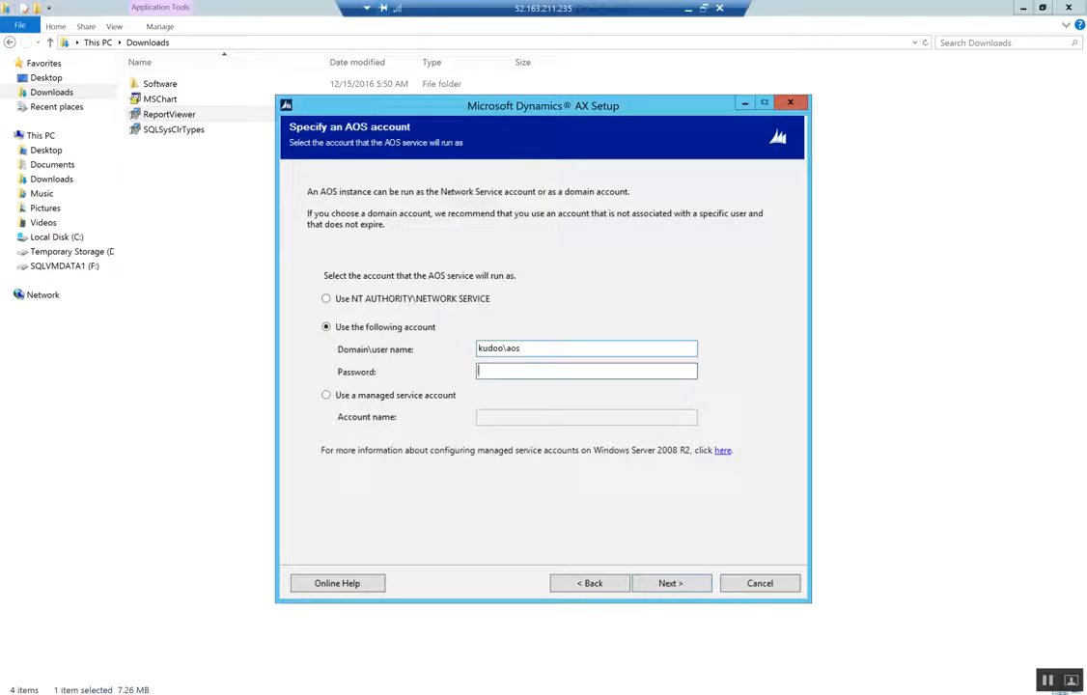
text(••••••••••••)
key(Return)
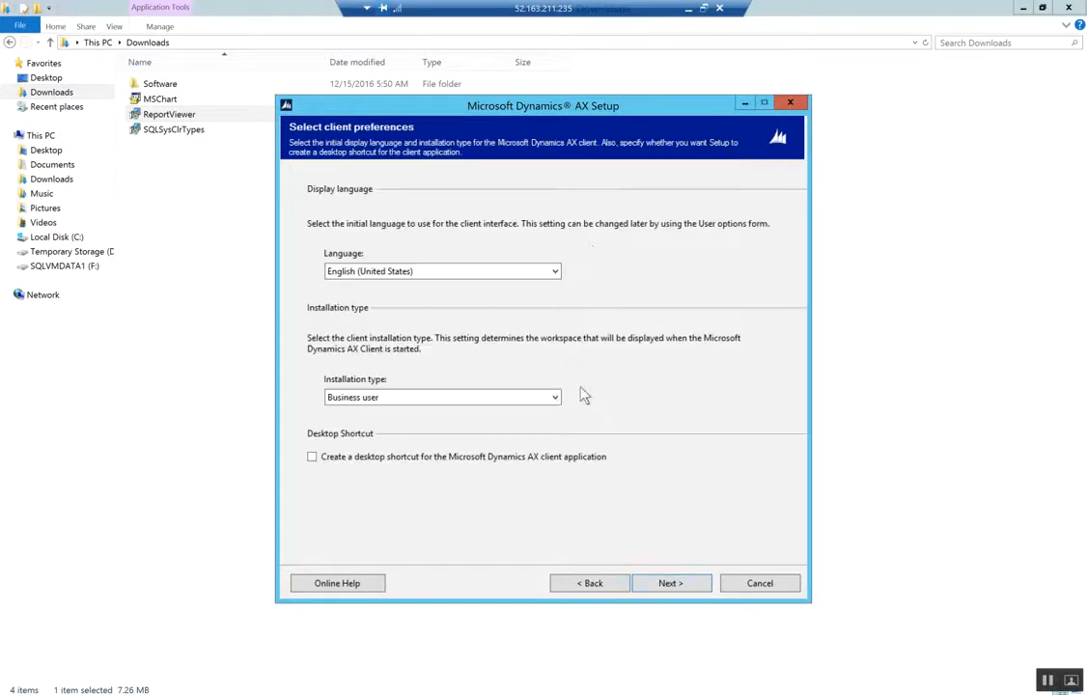
Set the client display language to English (Australia)
click(492, 271)
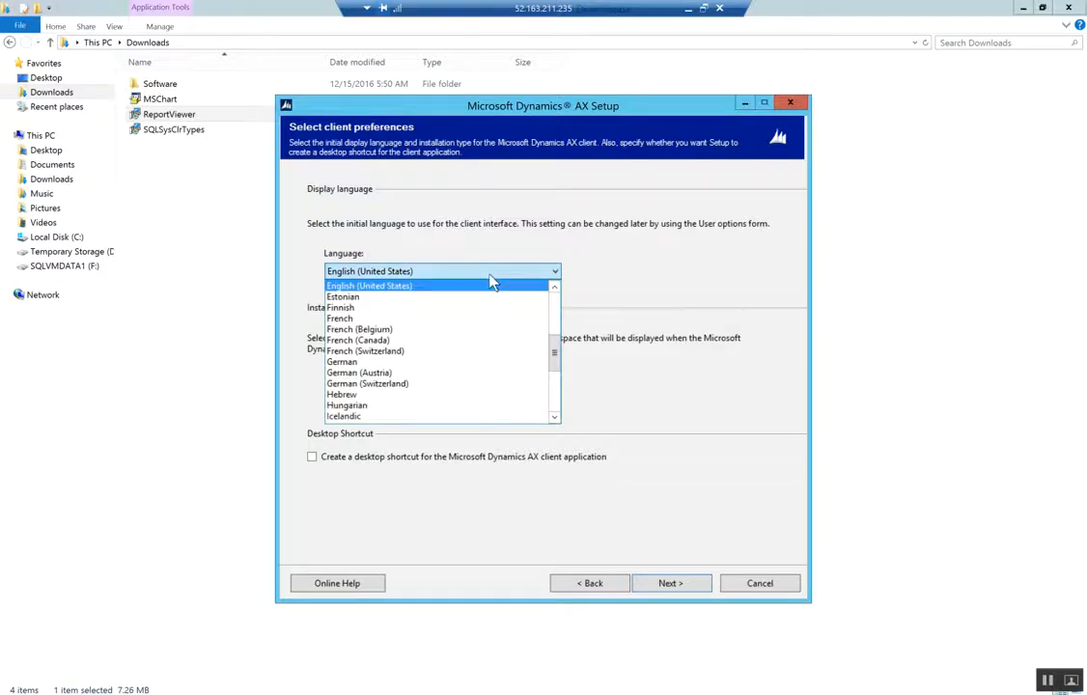
click(555, 289)
click(554, 289)
click(554, 290)
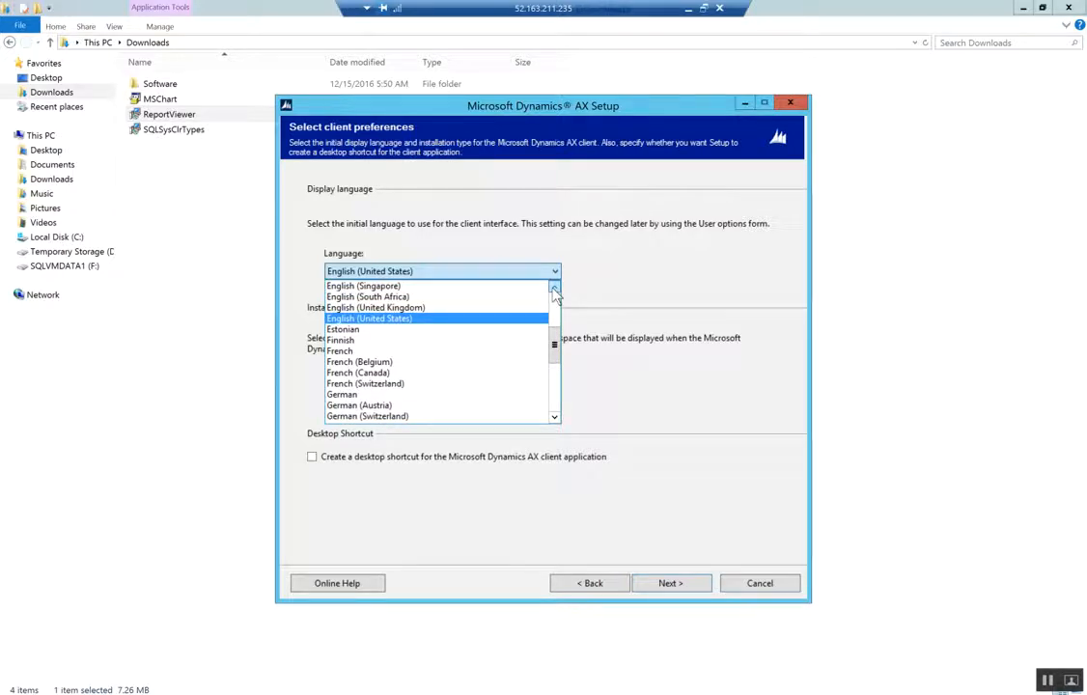
click(554, 290)
click(554, 290)
click(554, 290)
click(555, 290)
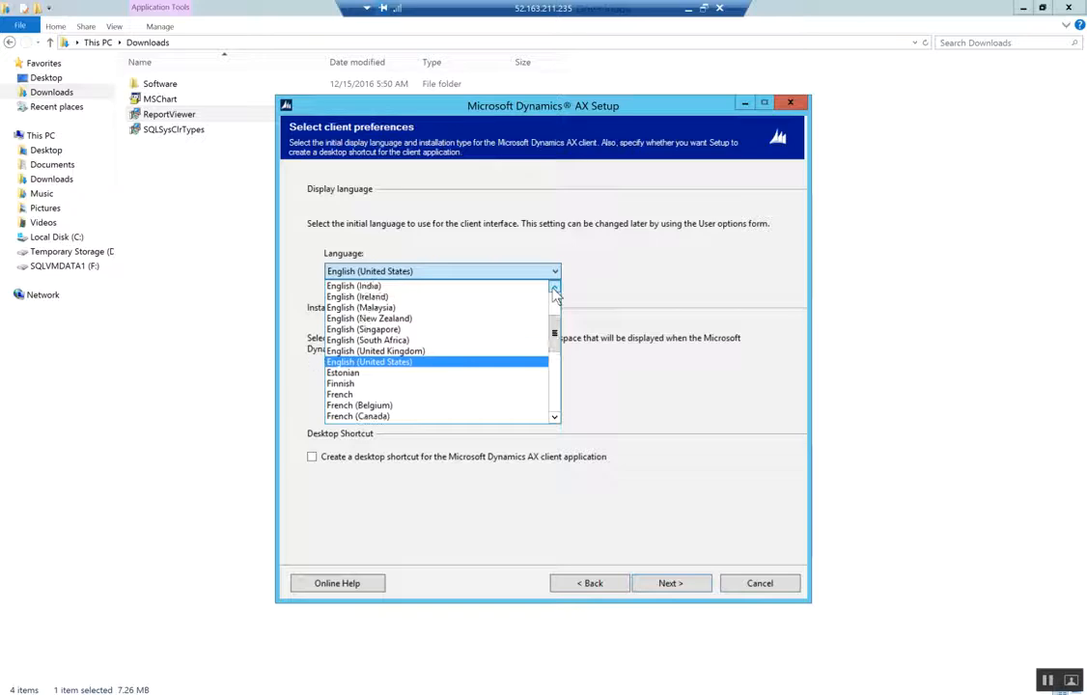
click(554, 289)
click(554, 289)
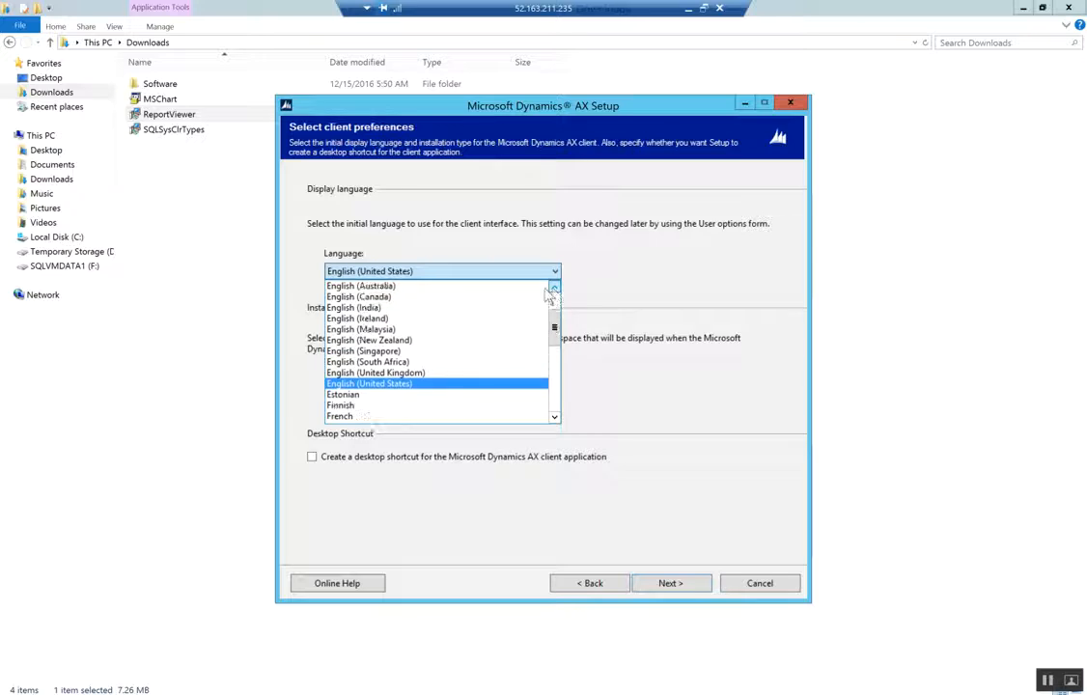
scroll(364, 300, up, 1)
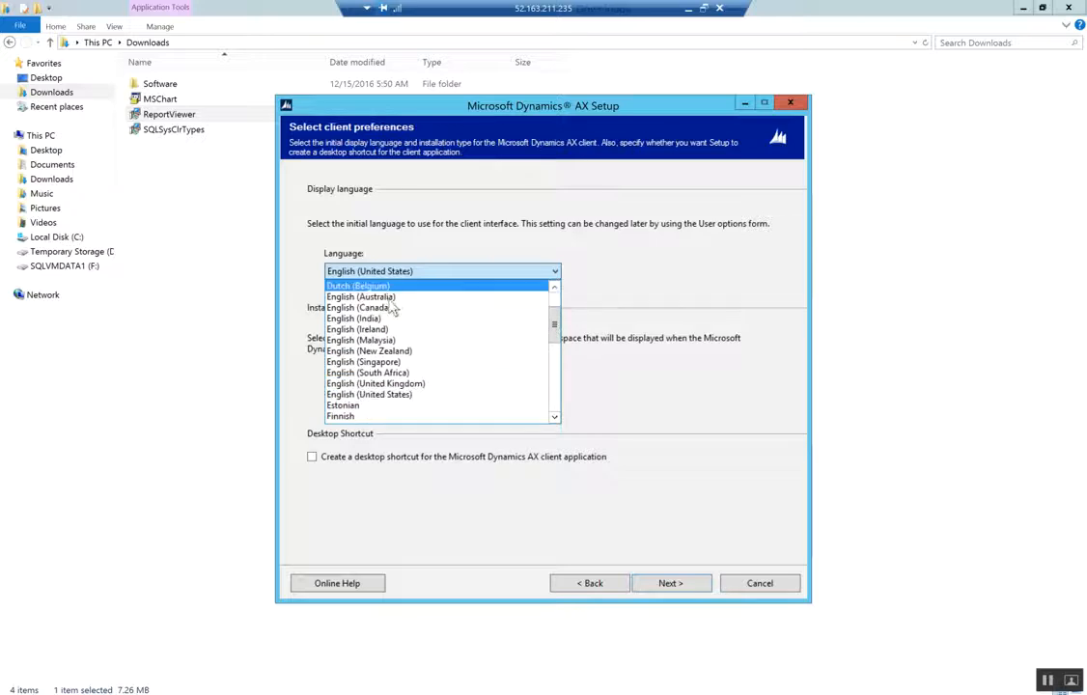
click(636, 300)
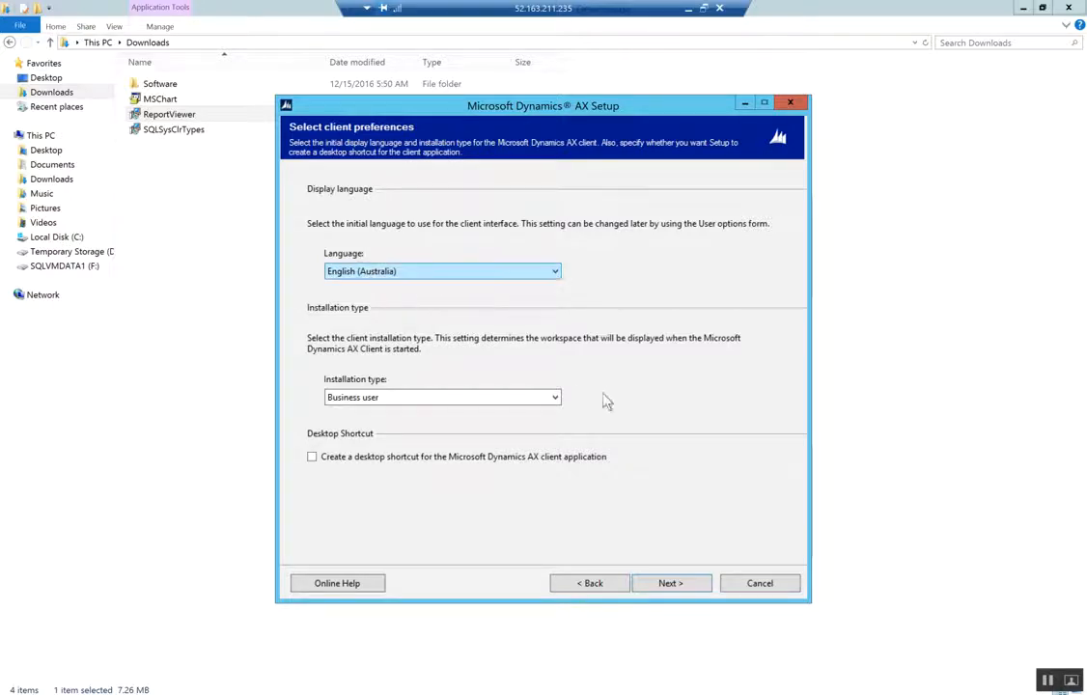
Set the client installation type to Administrator and continue past the client preferences
click(472, 400)
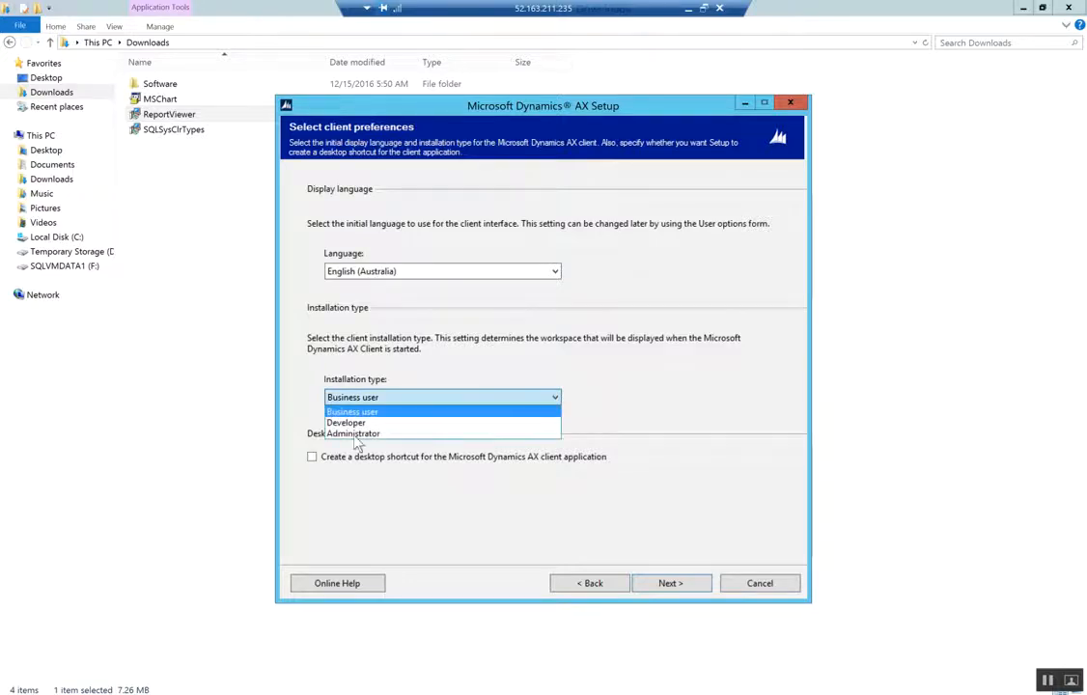
click(507, 403)
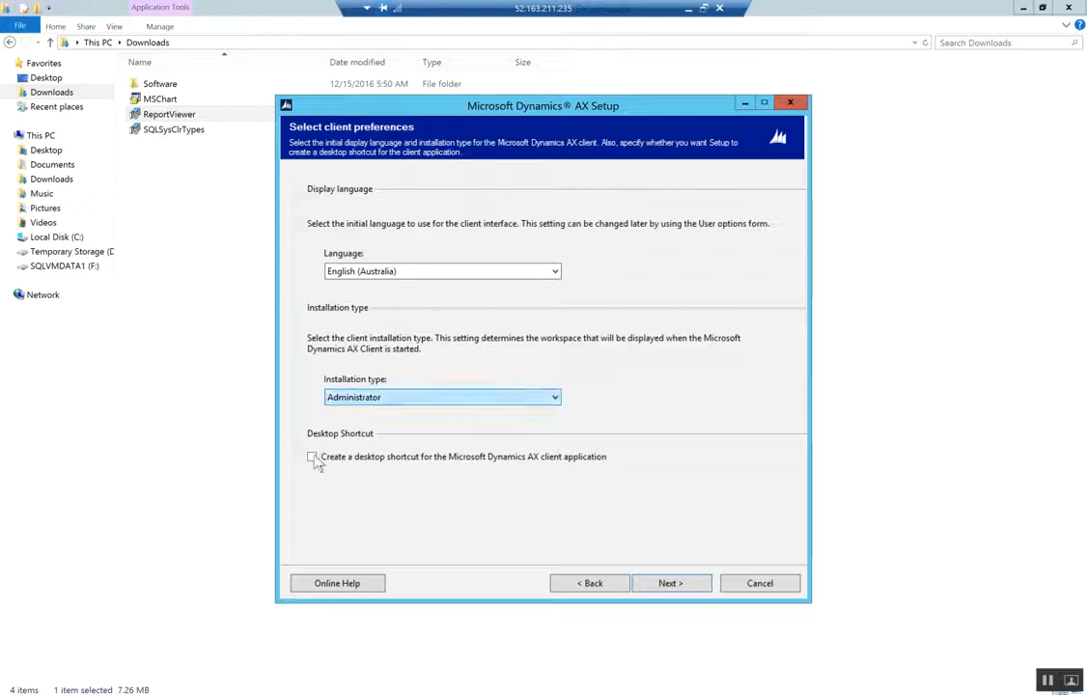
click(683, 585)
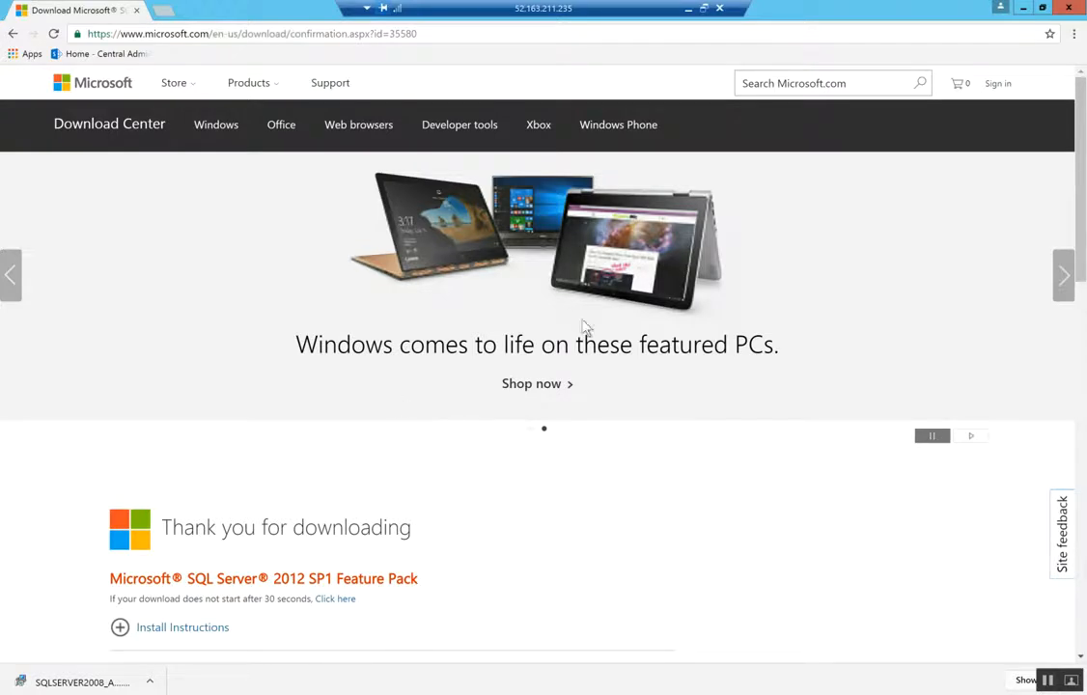
Install Microsoft SQL Server 2008 R2 Analysis Management Objects, accepting the license terms and keeping the default registration information
scroll(352, 386, down, 1)
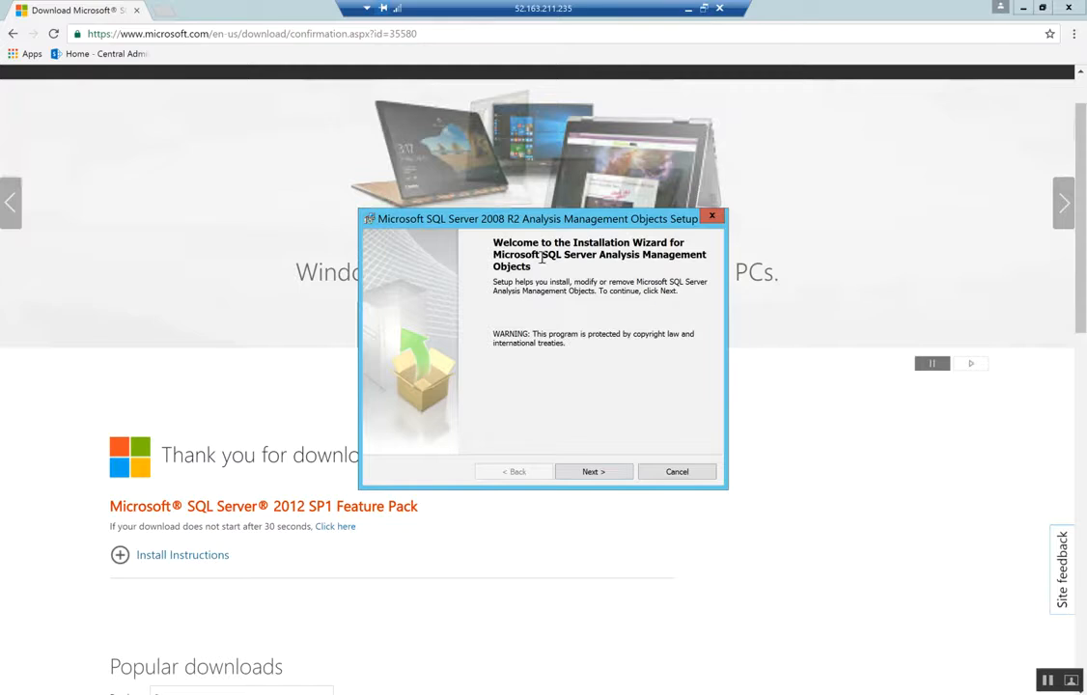
click(593, 471)
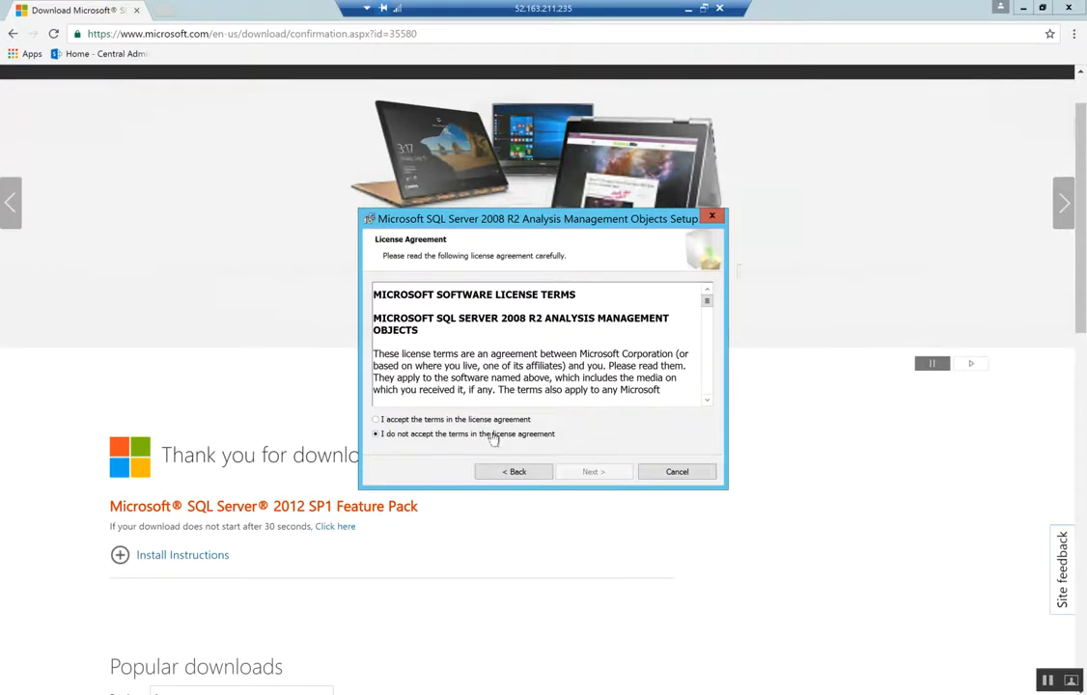
click(377, 420)
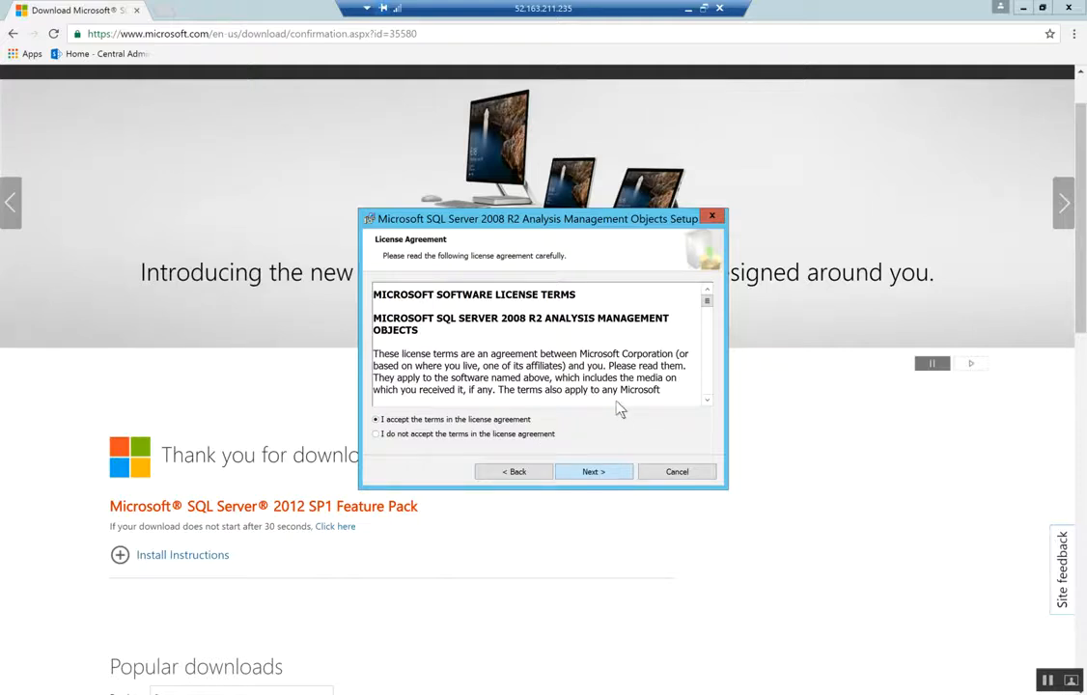
key(Return)
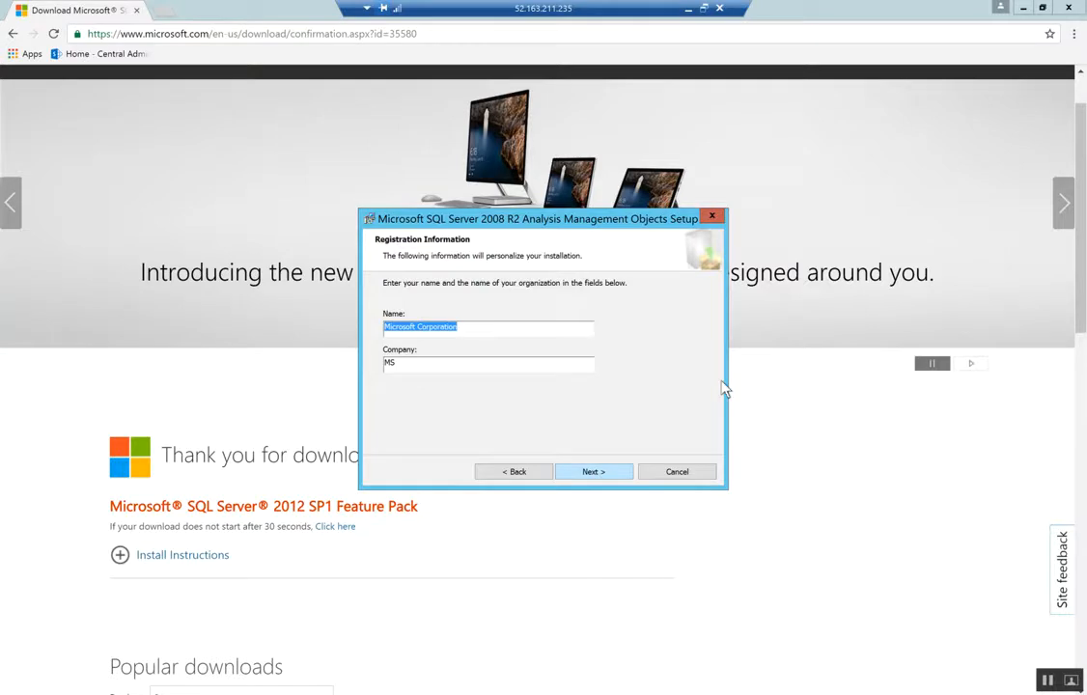
key(Return)
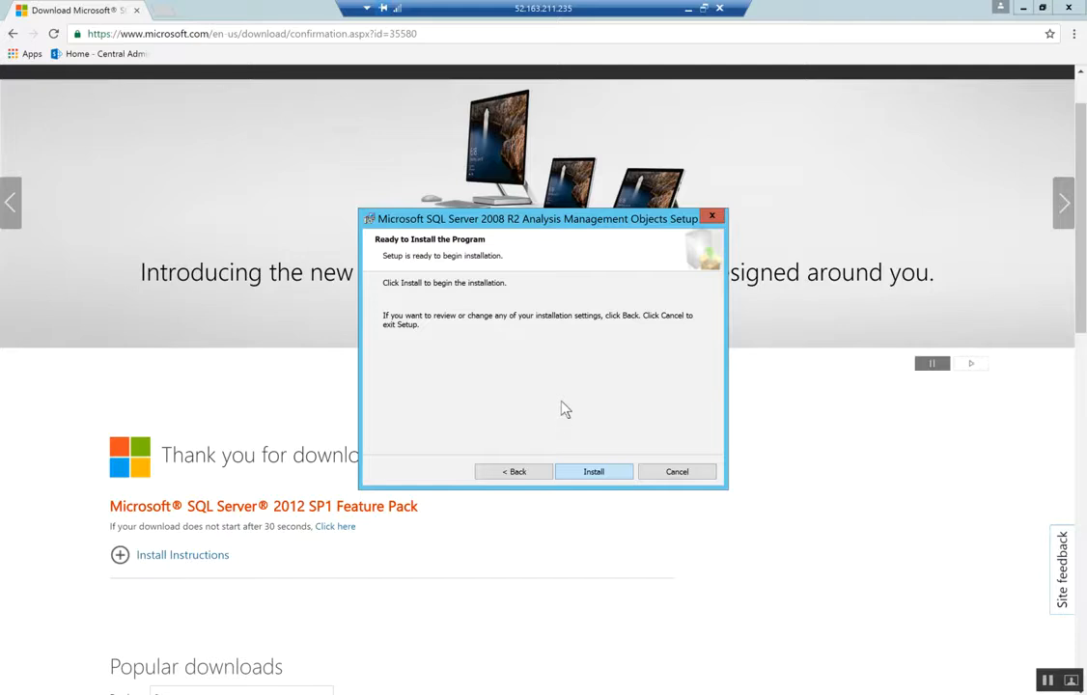
key(Return)
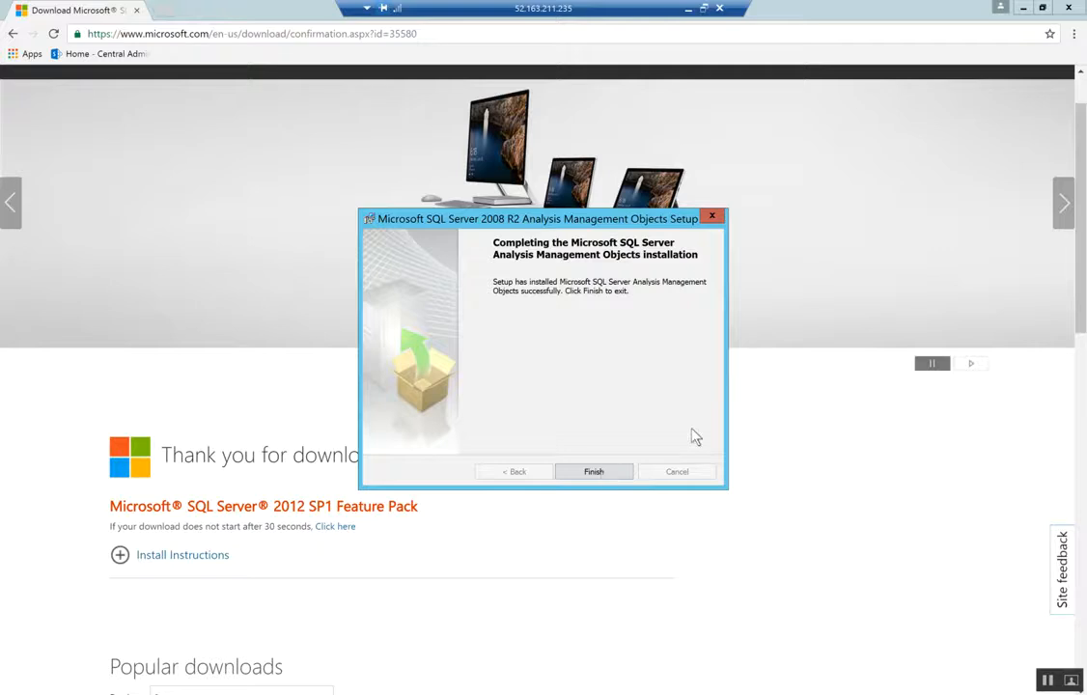
click(593, 471)
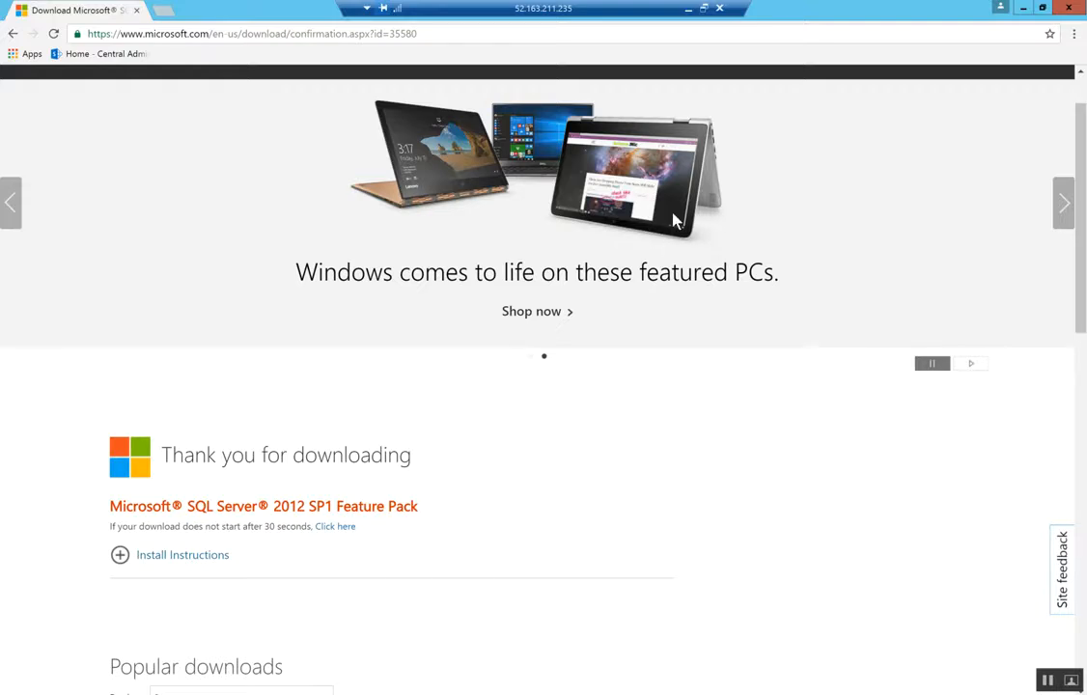
Return to Microsoft Dynamics AX Setup and start installing the Application Object Server and Client components
click(325, 691)
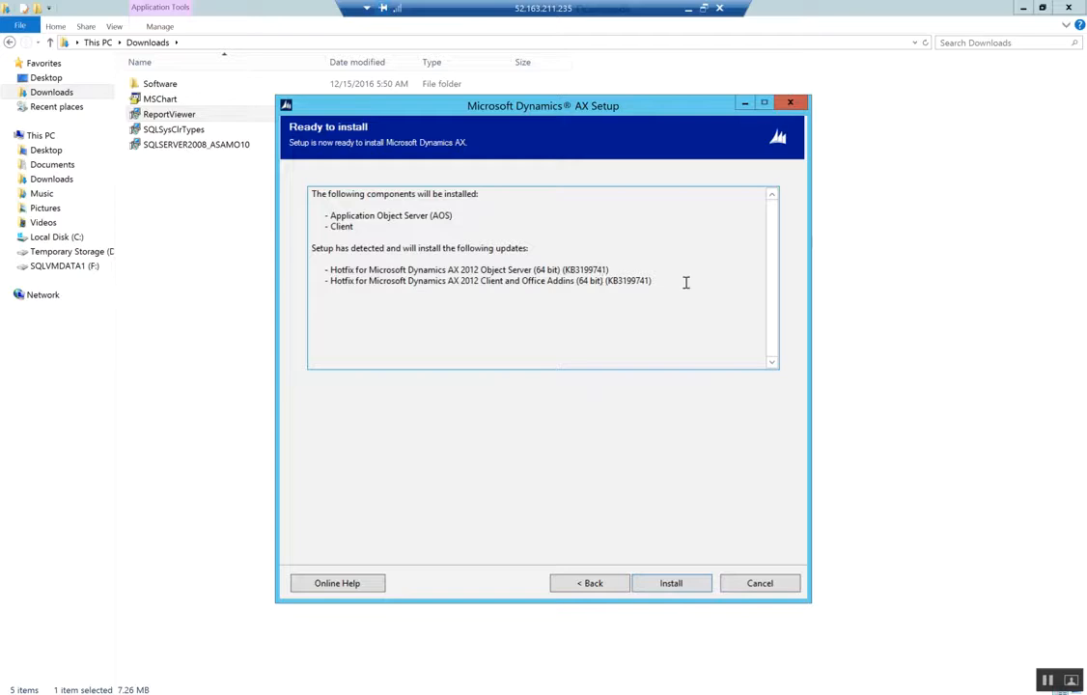
click(678, 590)
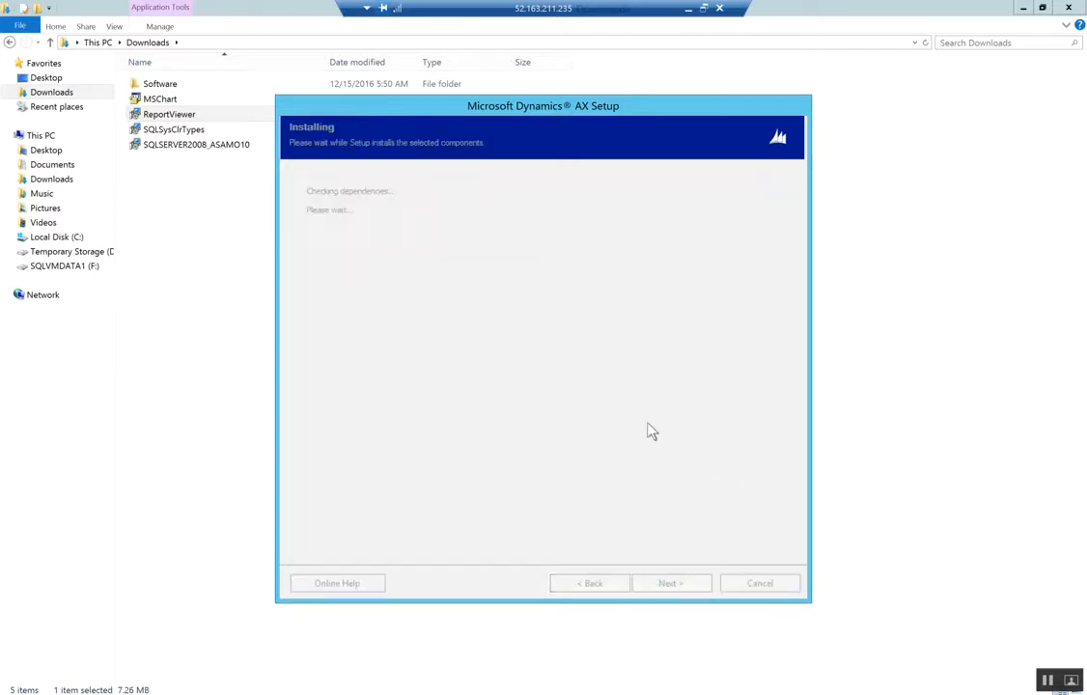